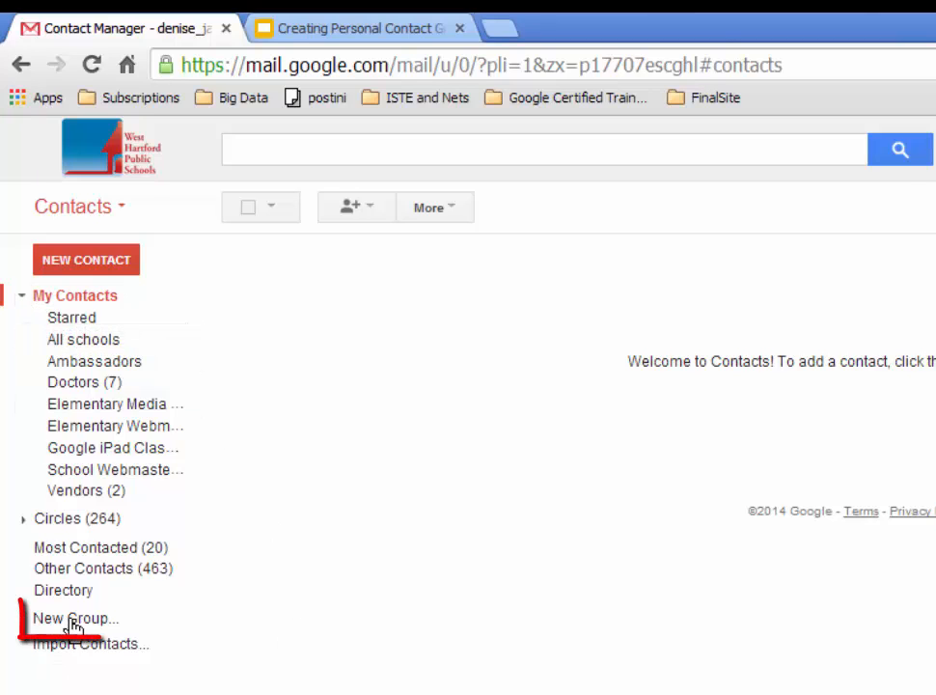
# Create a contact group named "2014-15 Grade 5 Parents" and open it
pyautogui.click(74, 621)
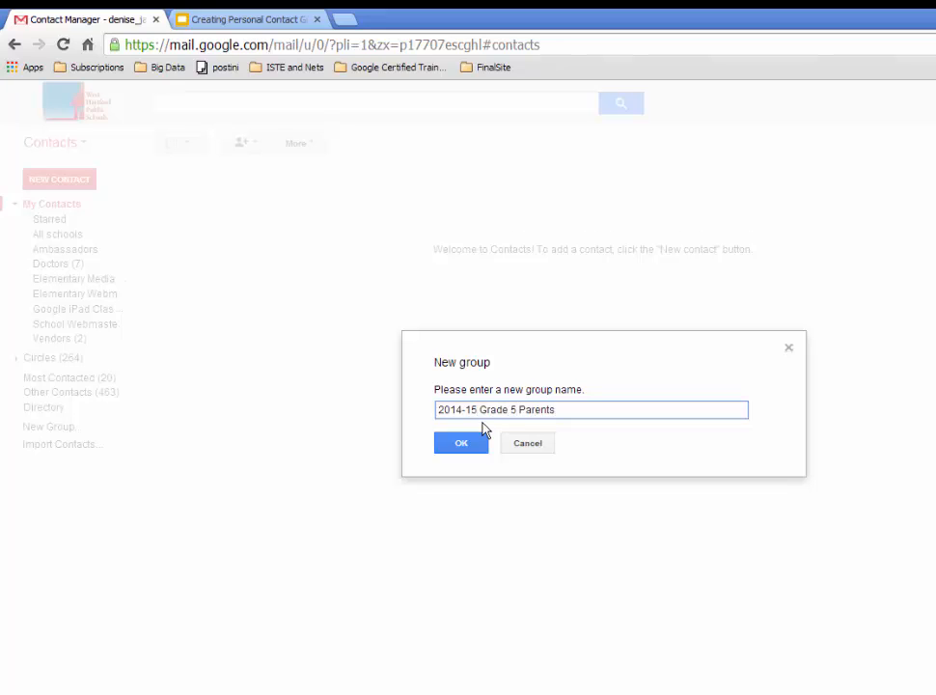
pyautogui.click(461, 445)
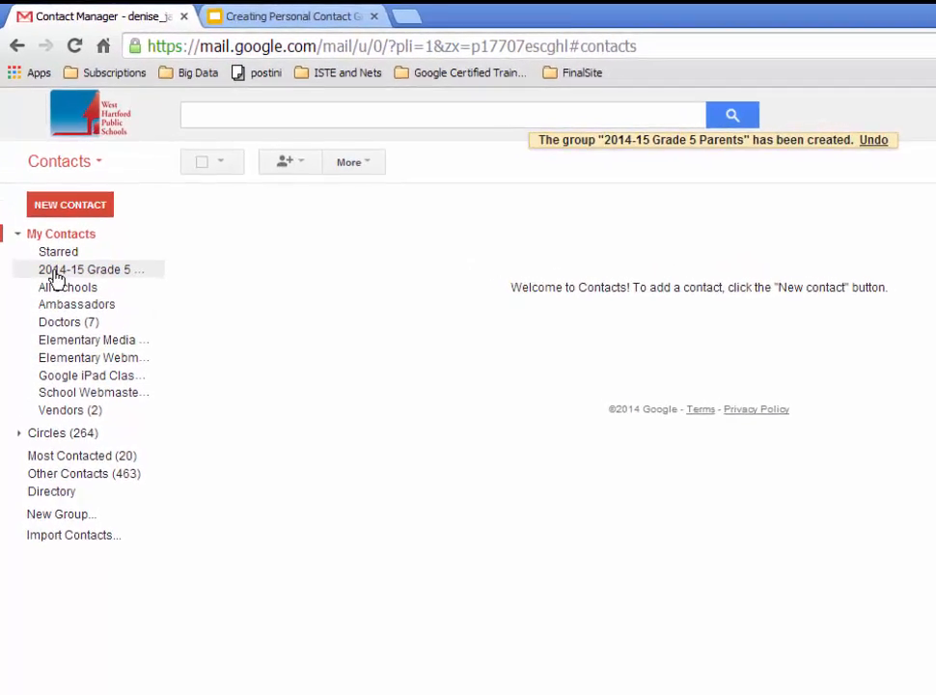
pyautogui.click(58, 278)
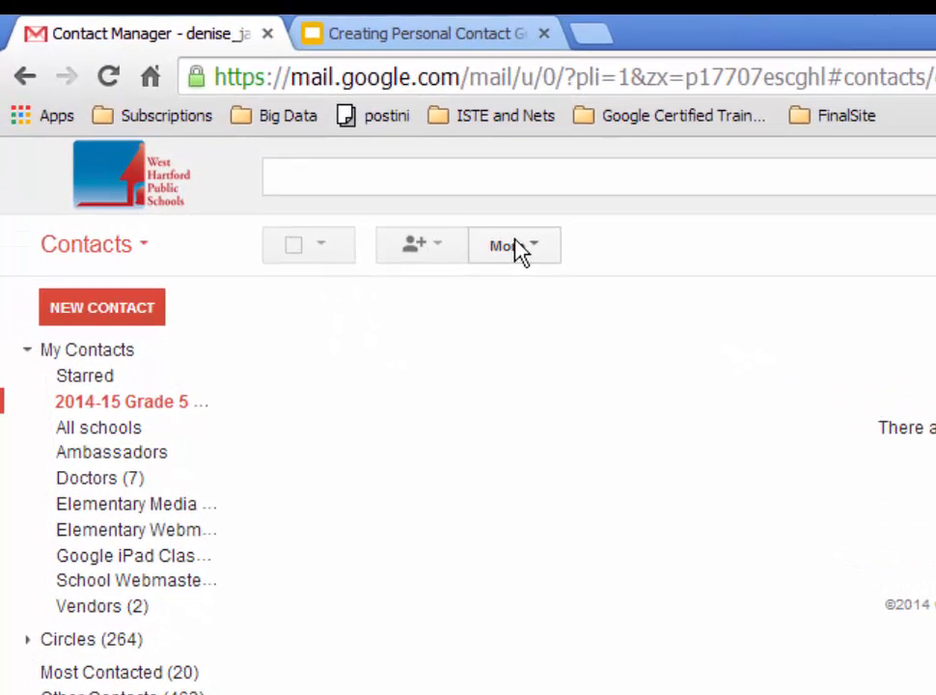
# Copy parents' e-mail addresses from the email column of the Excel parent data file and add them to the 2014-15 Grade 5 Parents group
pyautogui.click(439, 257)
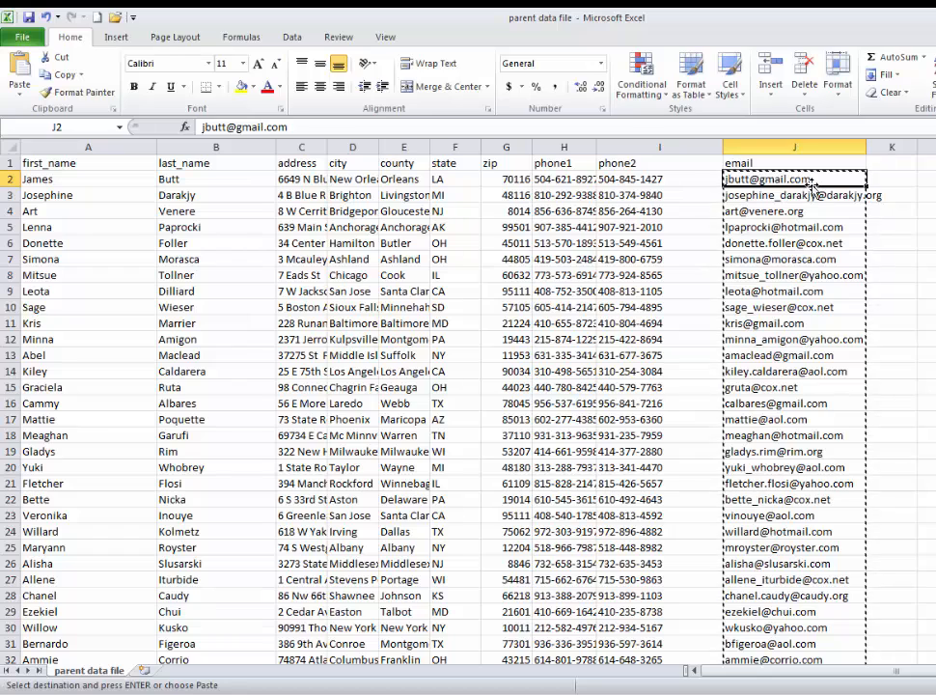
pyautogui.moveTo(820, 180); pyautogui.dragTo(803, 548)
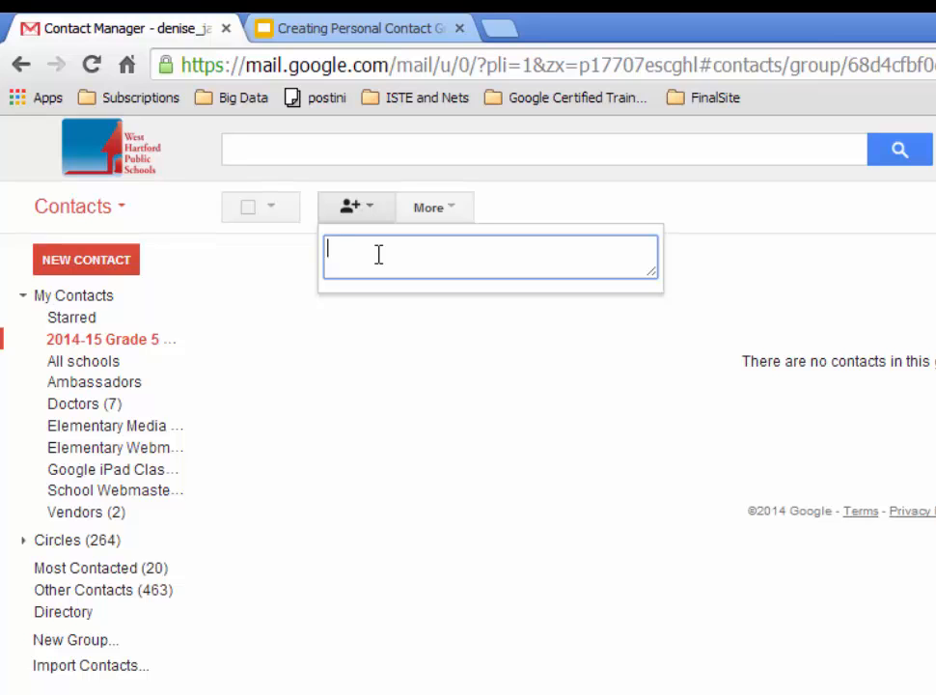
pyautogui.hotkey('ctrl', 'v')
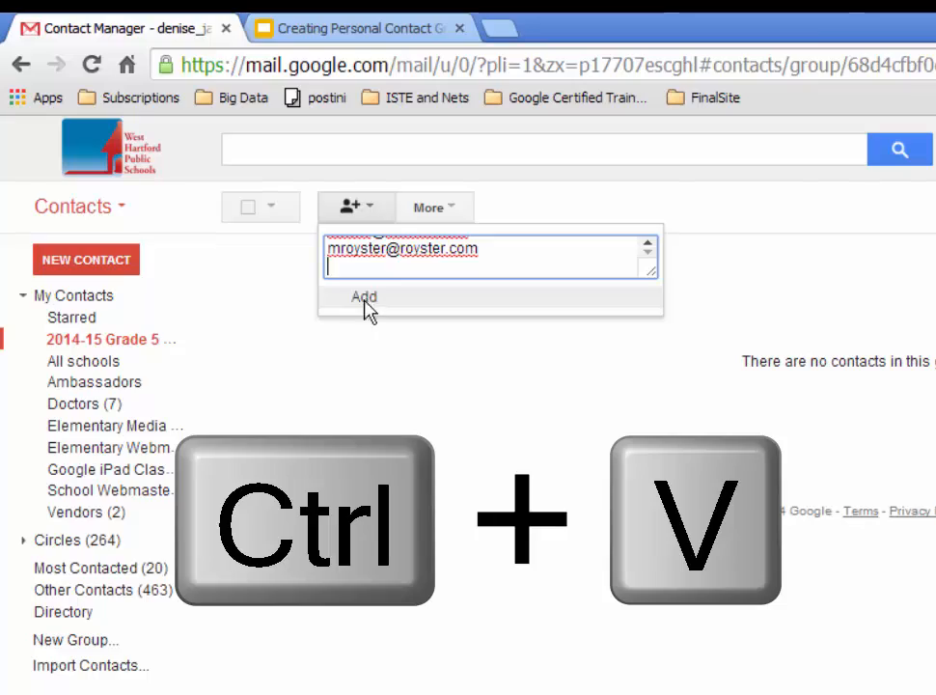
pyautogui.click(367, 300)
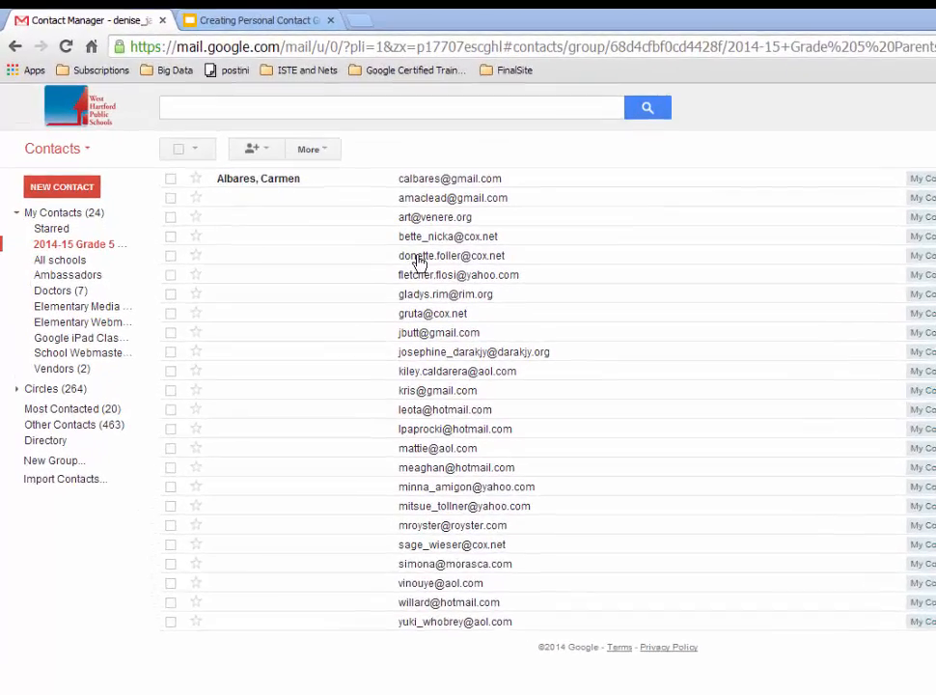
# Open one parent's contact record to examine its phone and note fields and further options, and return to the group's list
pyautogui.click(436, 275)
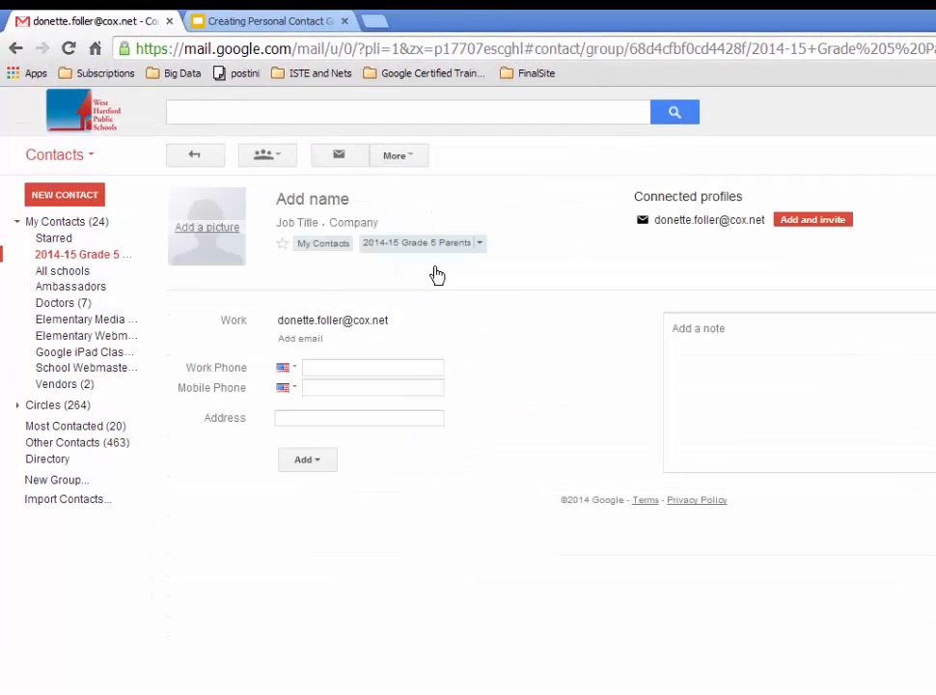
pyautogui.click(364, 368)
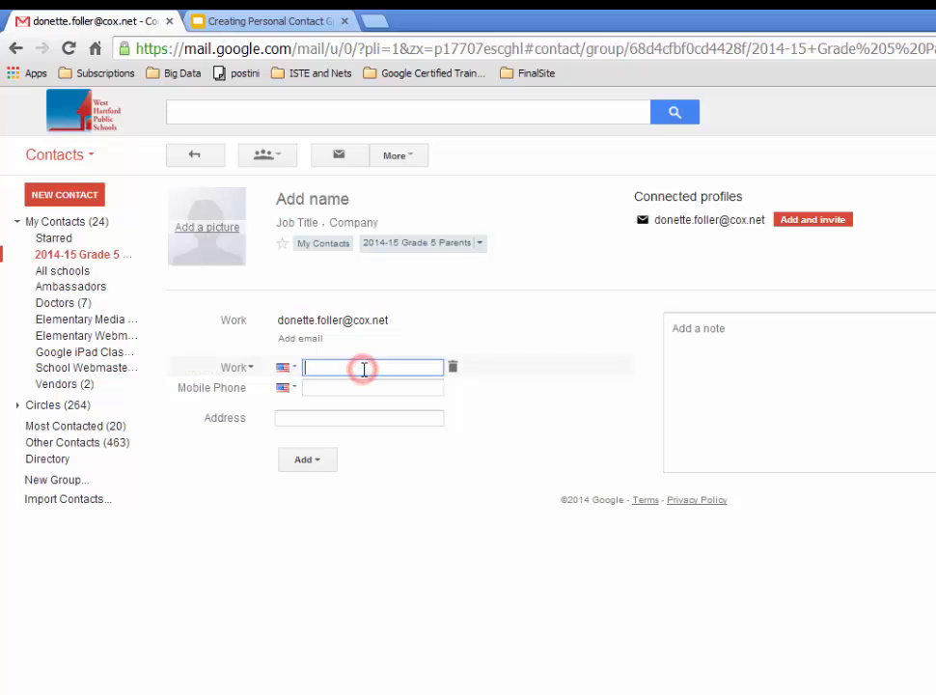
pyautogui.click(774, 334)
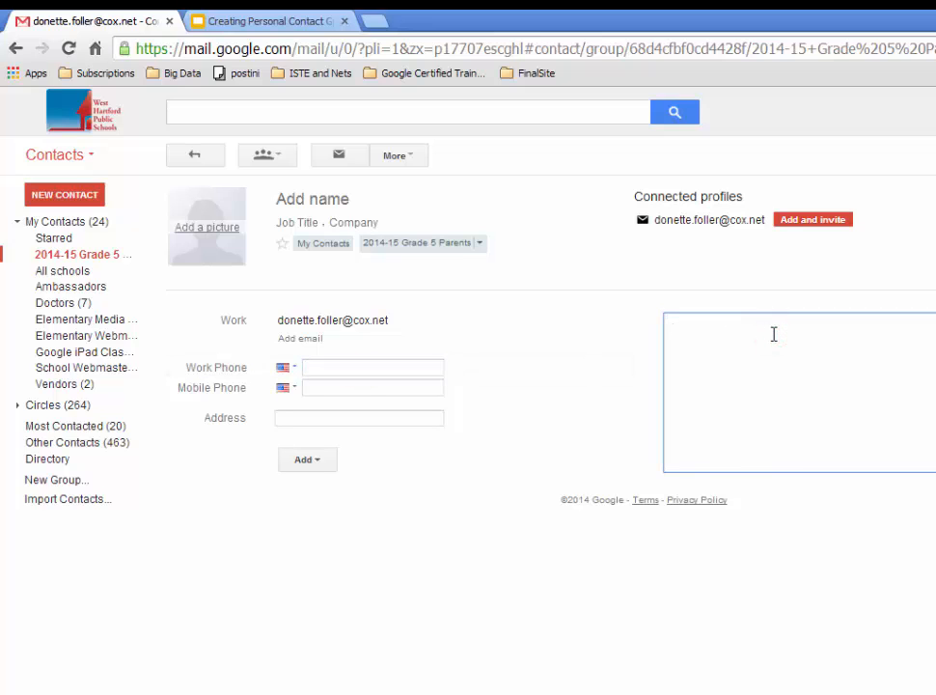
pyautogui.click(407, 160)
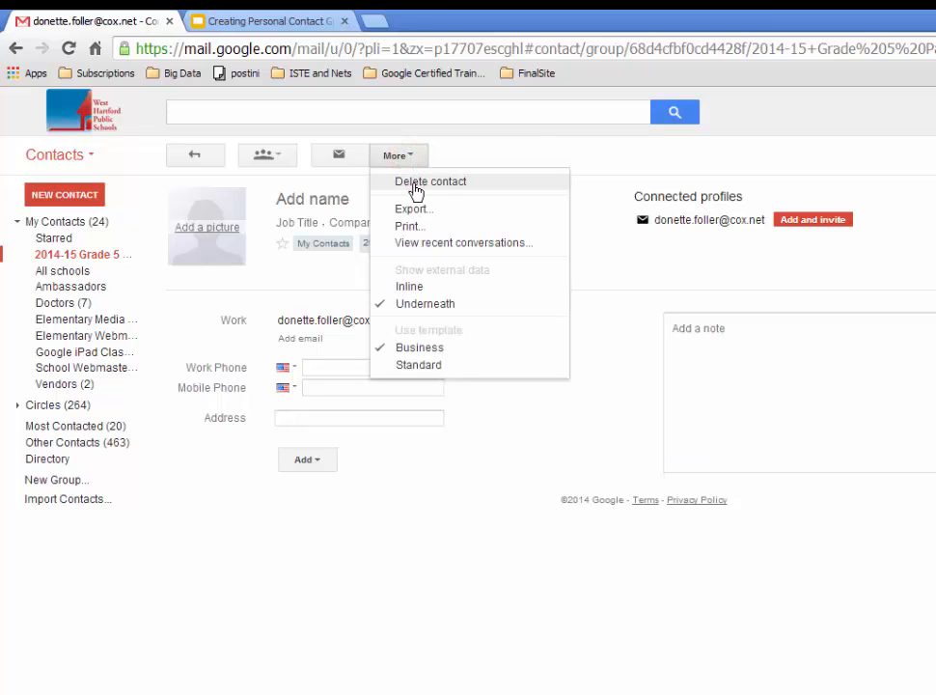
pyautogui.click(45, 257)
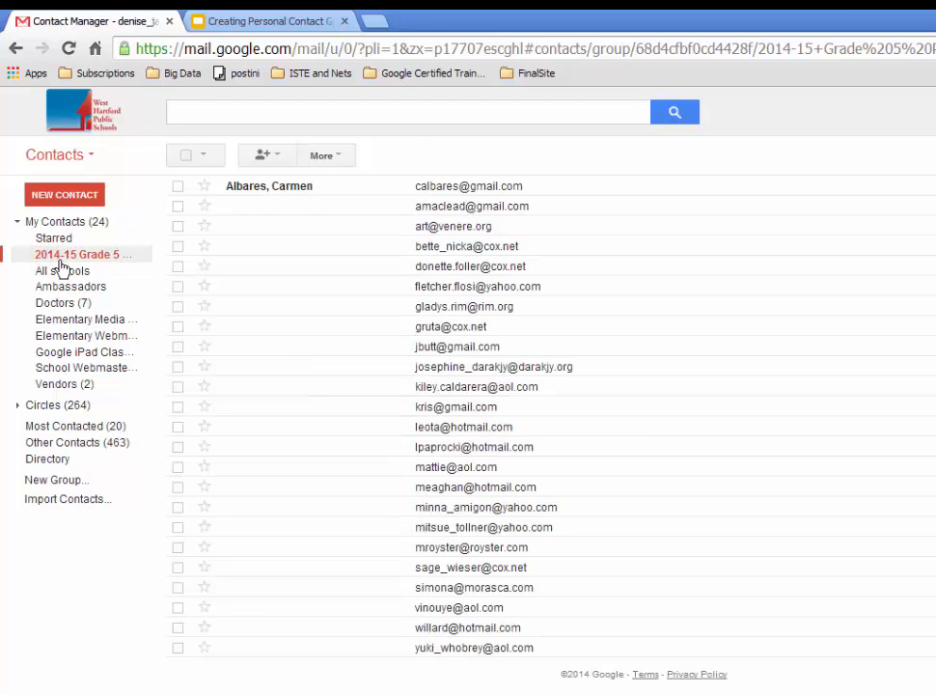
pyautogui.click(342, 157)
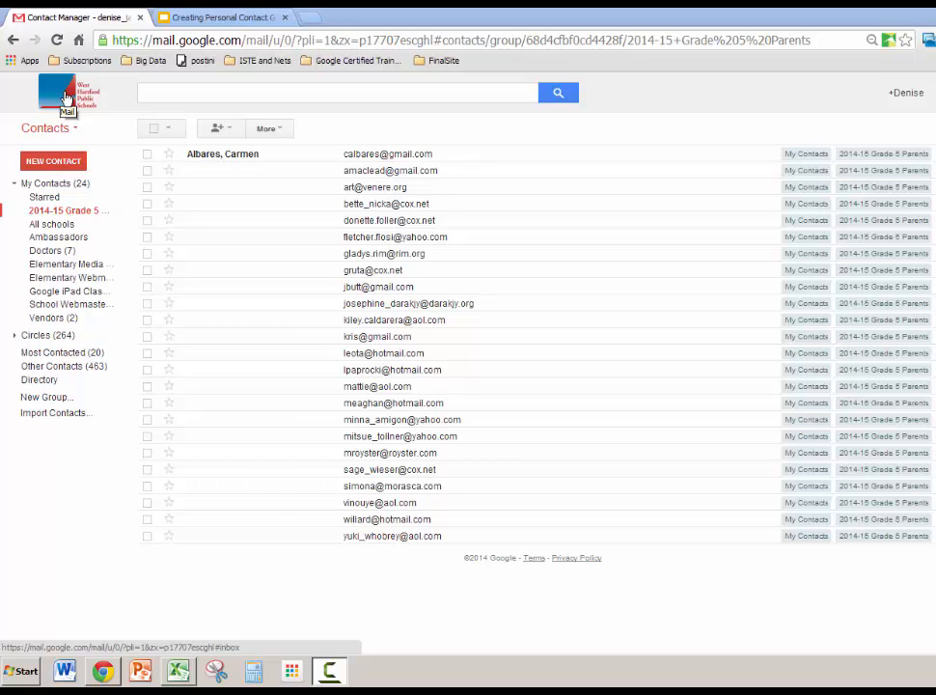
# Go to the inbox and compose a new message with the 2014-15 Grade 5 Parents group as Bcc recipients
pyautogui.click(66, 96)
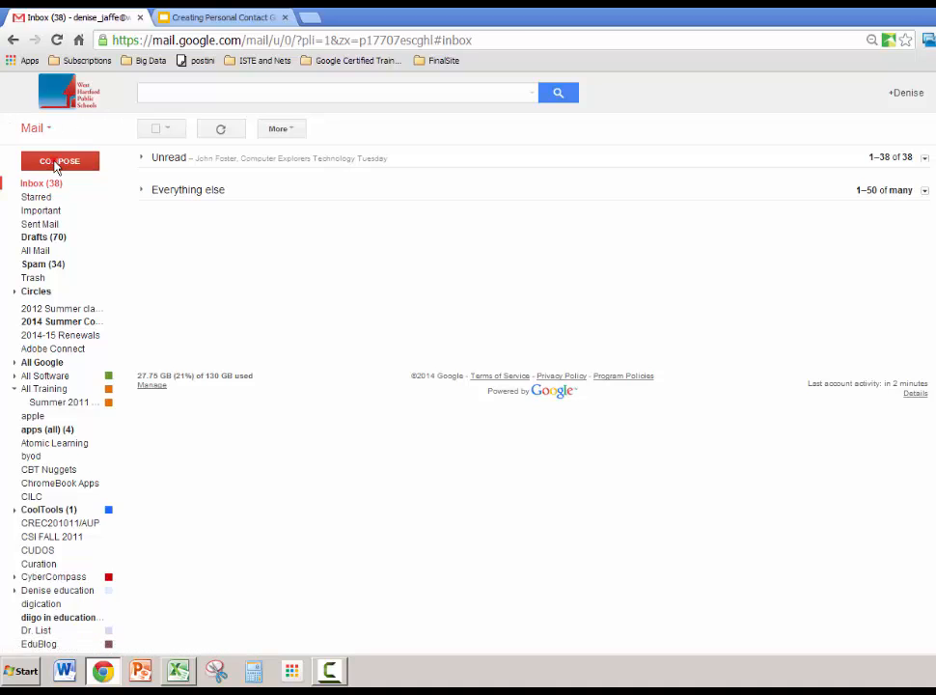
pyautogui.click(56, 162)
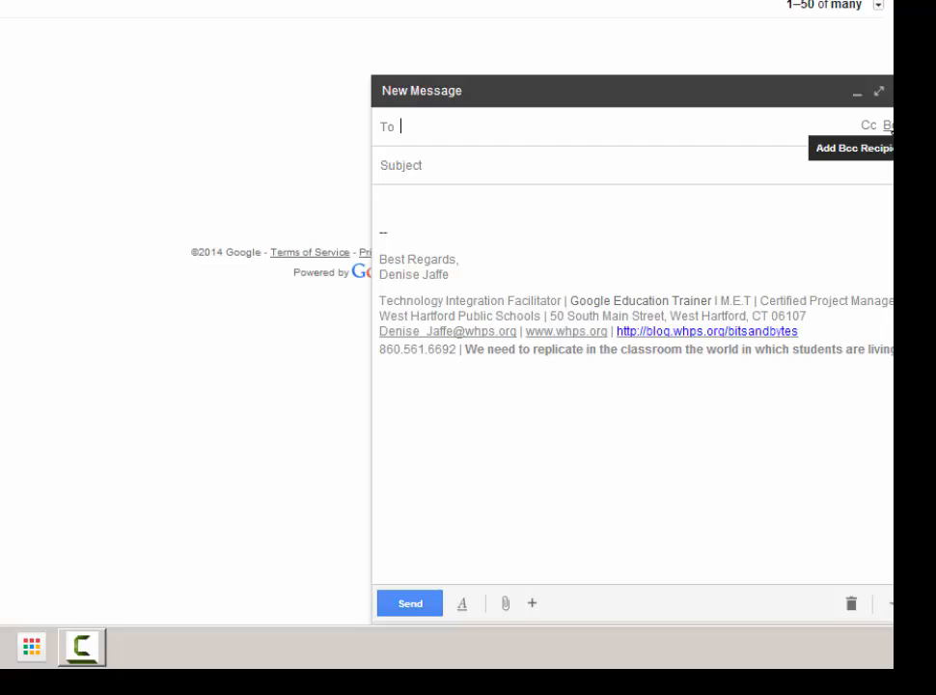
pyautogui.click(888, 126)
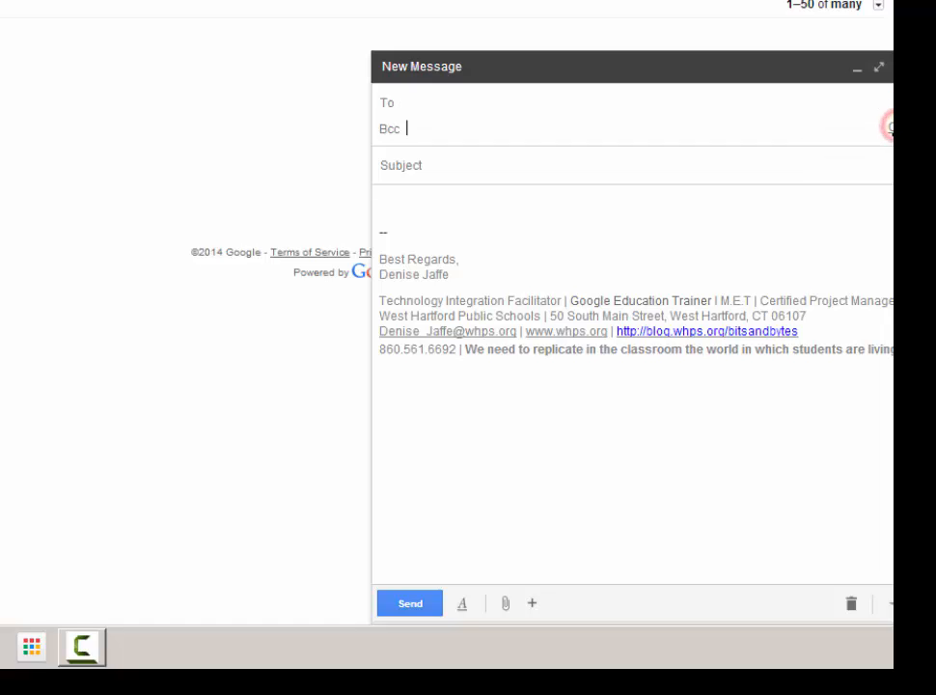
pyautogui.click(434, 132)
pyautogui.write('2014-')
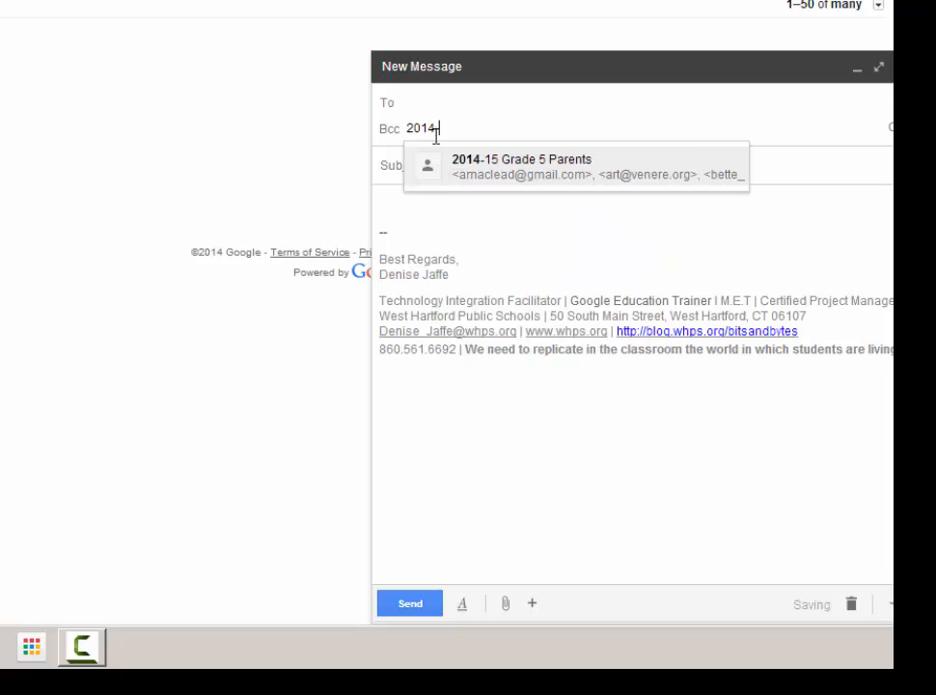
pyautogui.click(486, 172)
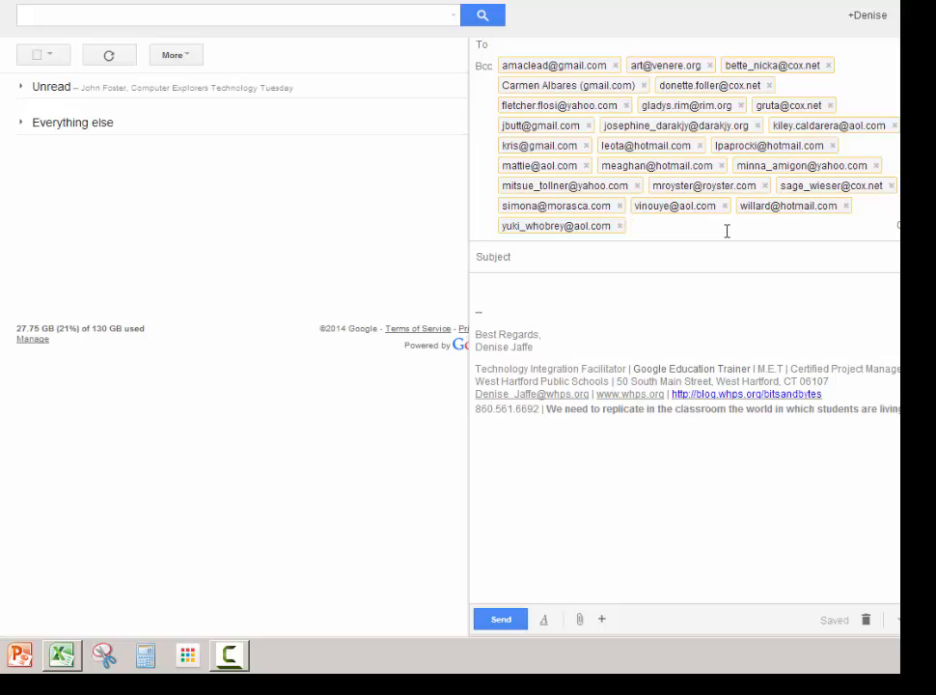
# Choose To recipients from contacts, showing the 2014-15 Grade 5 Parents group and selecting all of its members
pyautogui.click(481, 46)
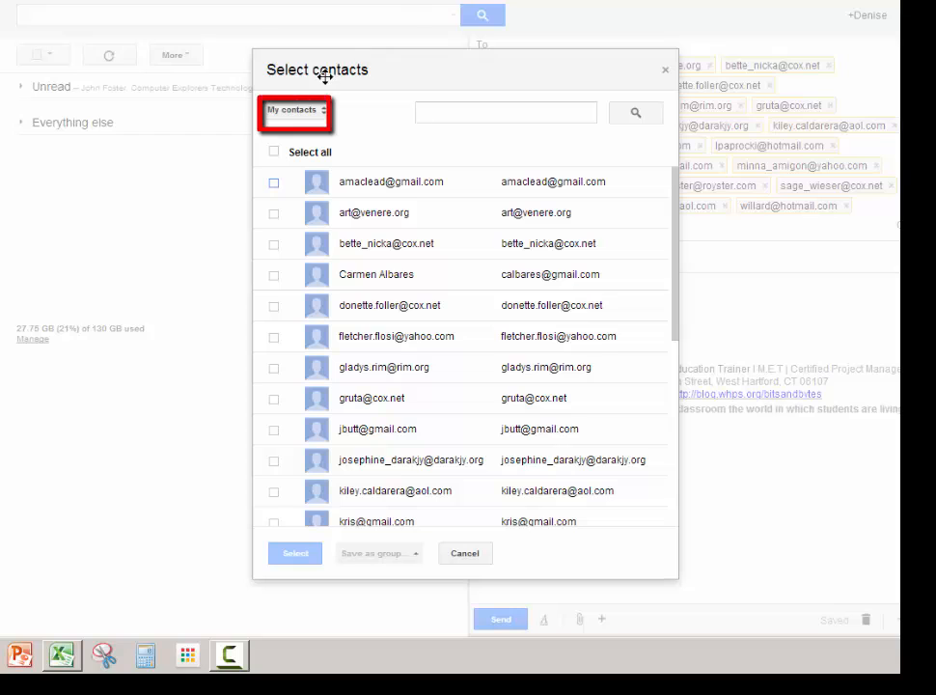
pyautogui.click(280, 114)
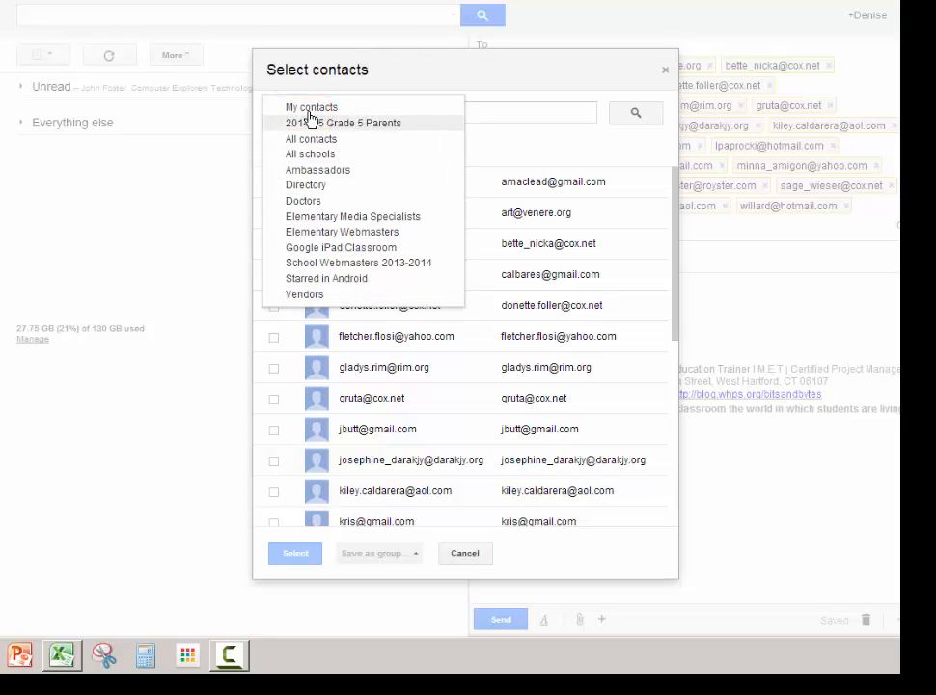
pyautogui.click(305, 124)
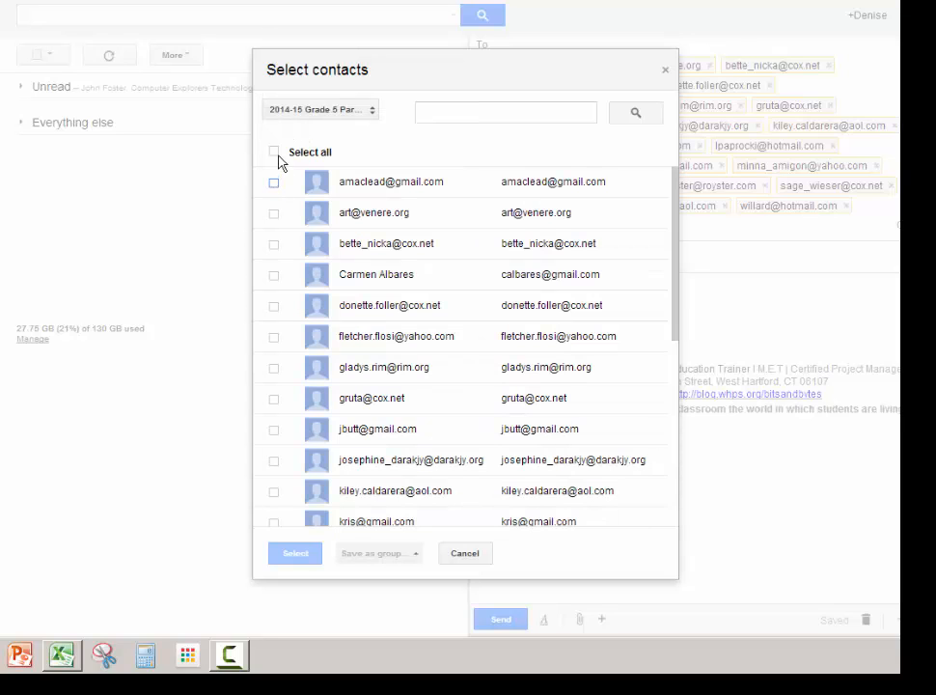
pyautogui.click(276, 154)
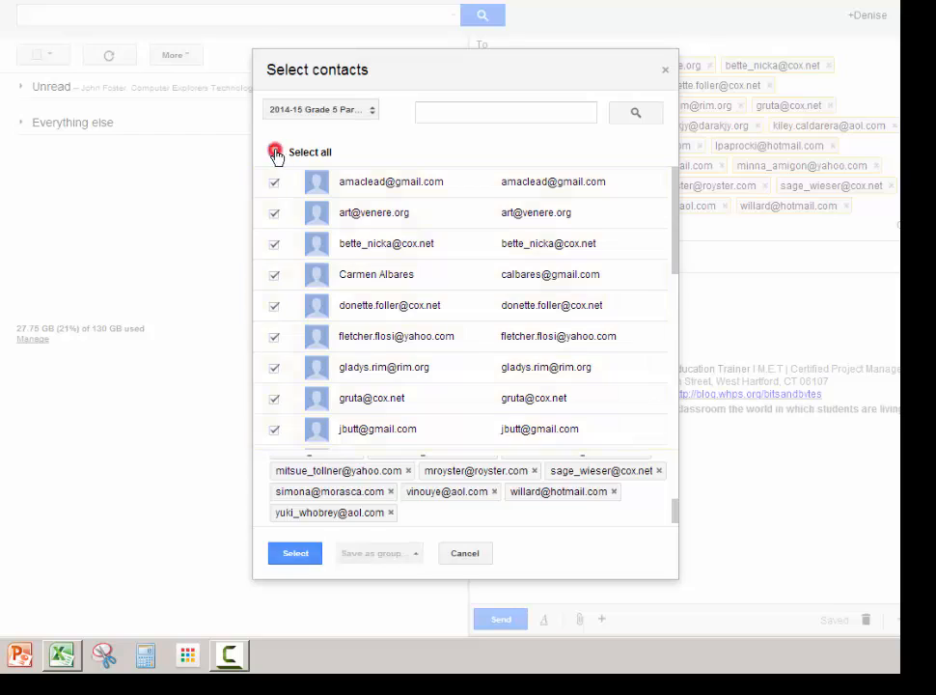
# Clear the full selection, add only the group's first five contacts as To recipients, and discard the message
pyautogui.click(275, 152)
pyautogui.click(274, 182)
pyautogui.click(274, 213)
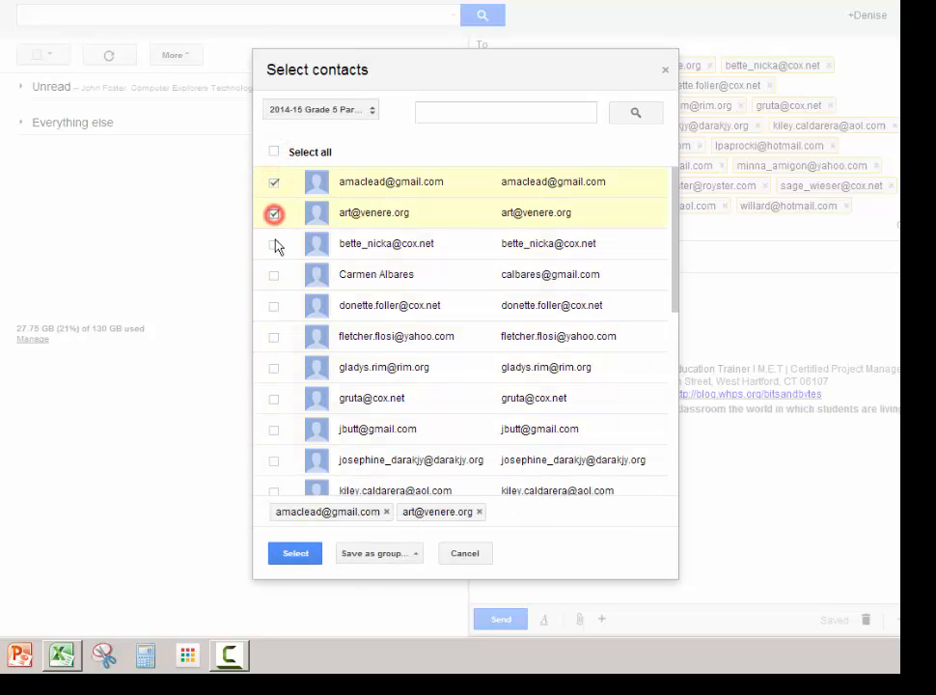
pyautogui.click(274, 244)
pyautogui.click(274, 275)
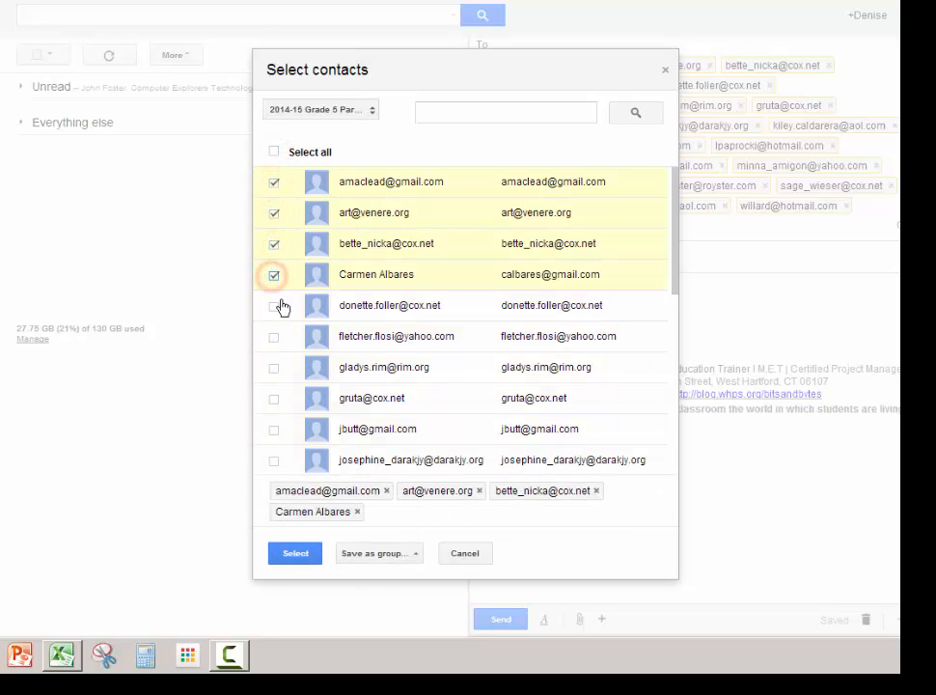
pyautogui.click(275, 306)
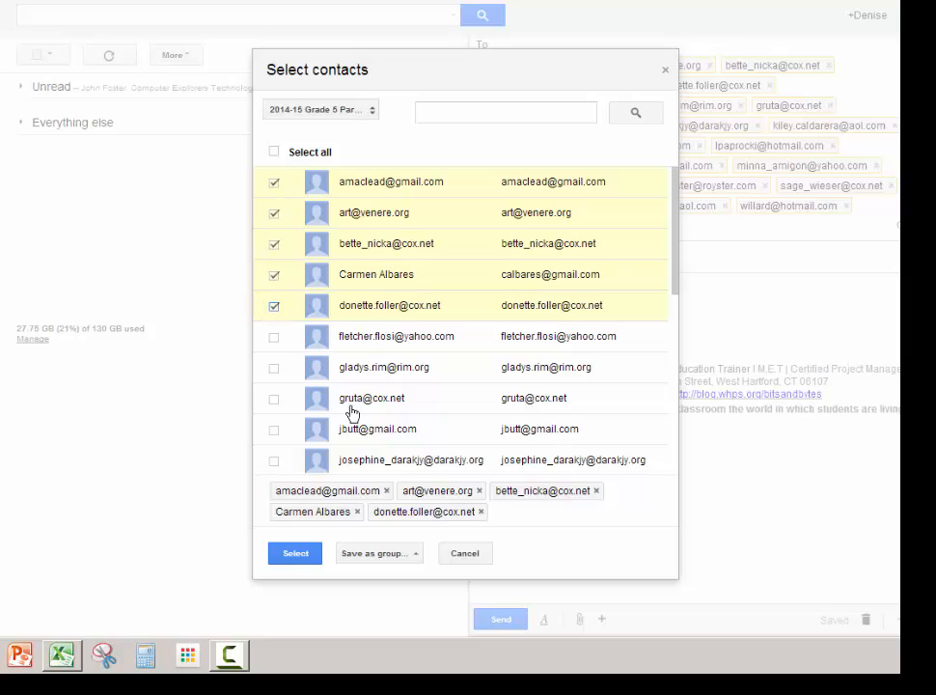
pyautogui.click(382, 556)
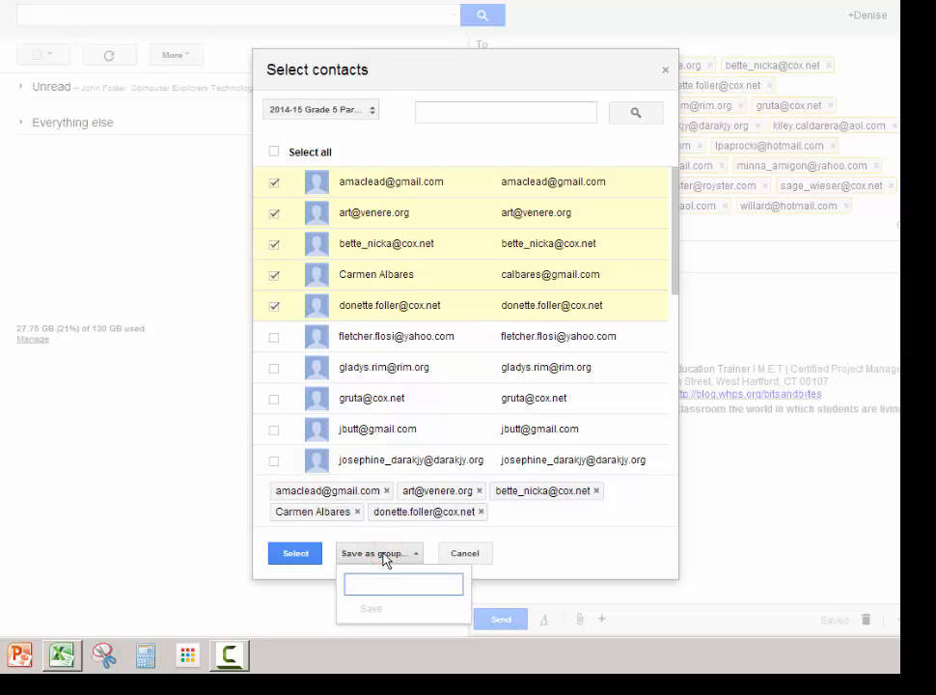
pyautogui.click(296, 556)
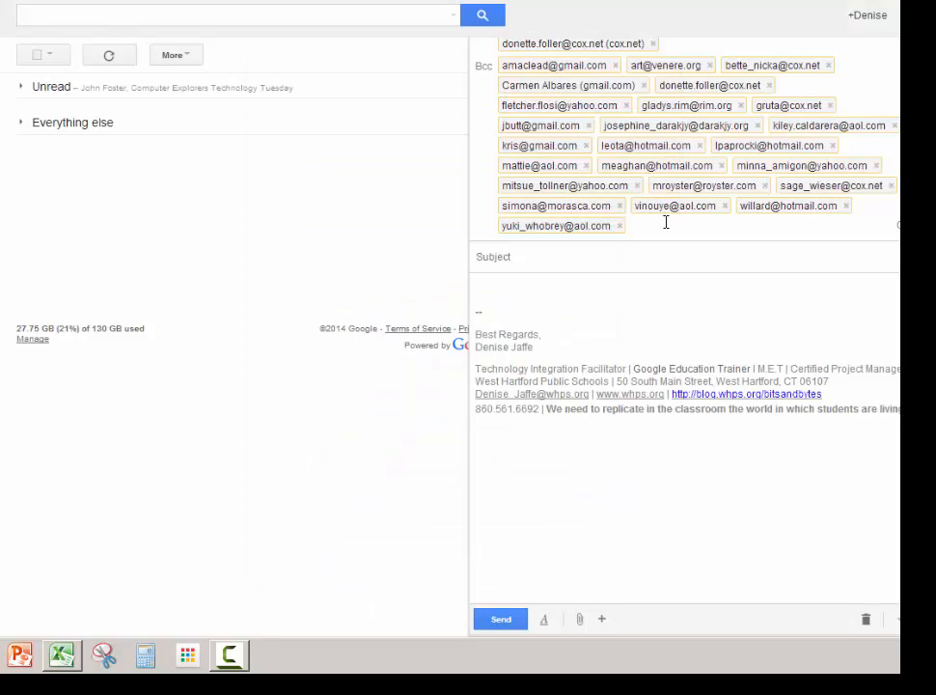
pyautogui.click(636, 255)
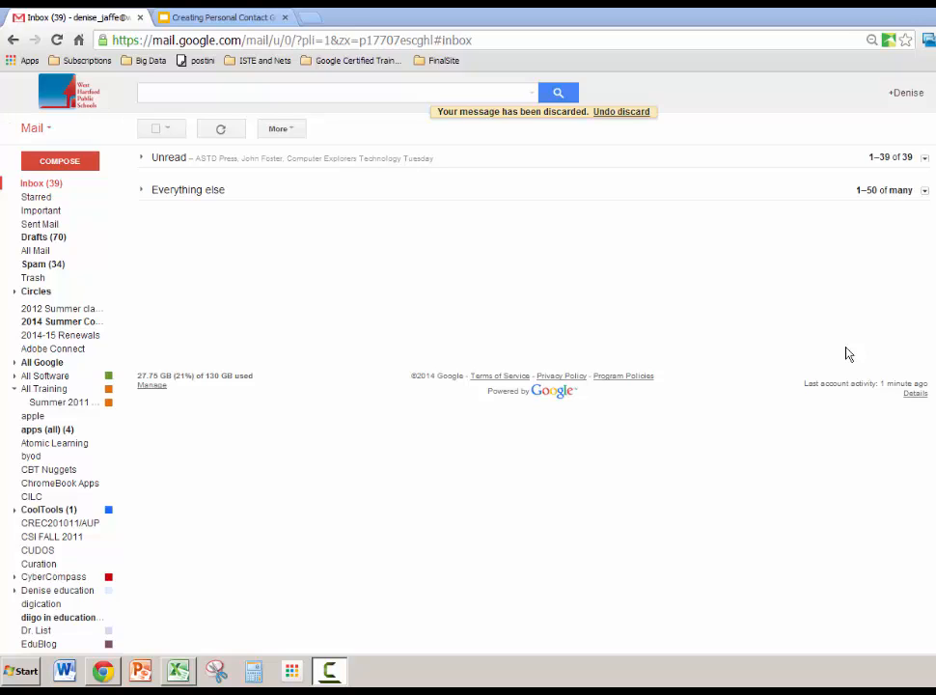
# Return to Contacts, create a new group named "grade 5 teachers" and open it
pyautogui.click(43, 129)
pyautogui.click(43, 164)
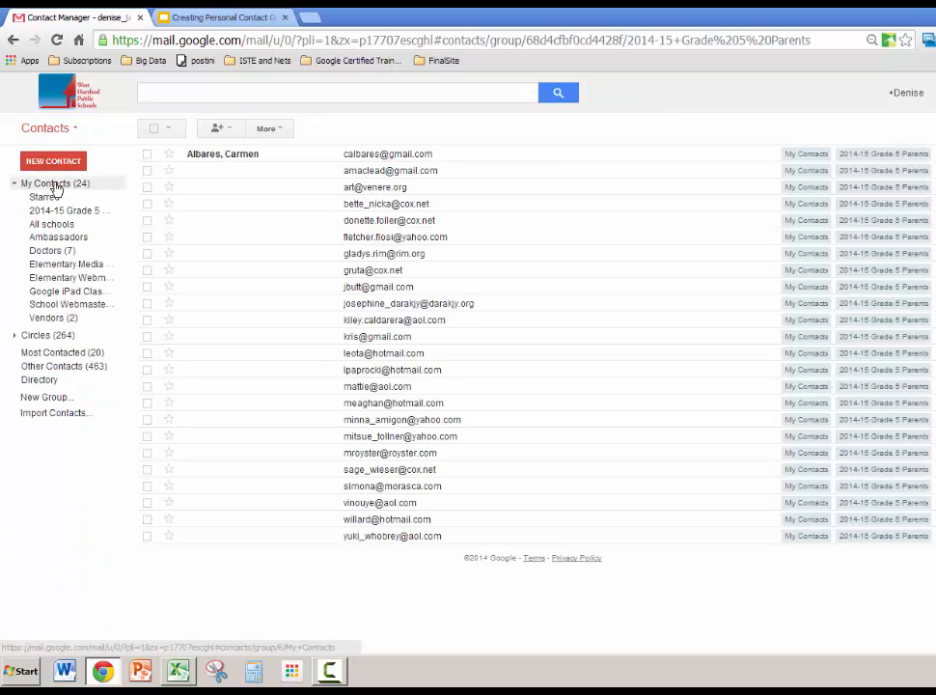
pyautogui.click(53, 398)
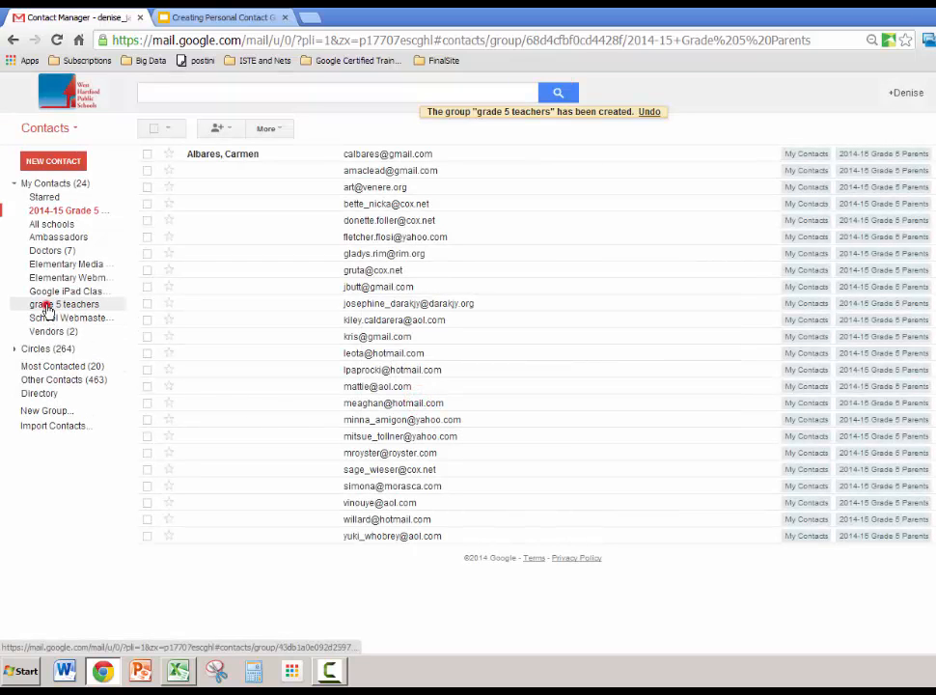
pyautogui.click(43, 305)
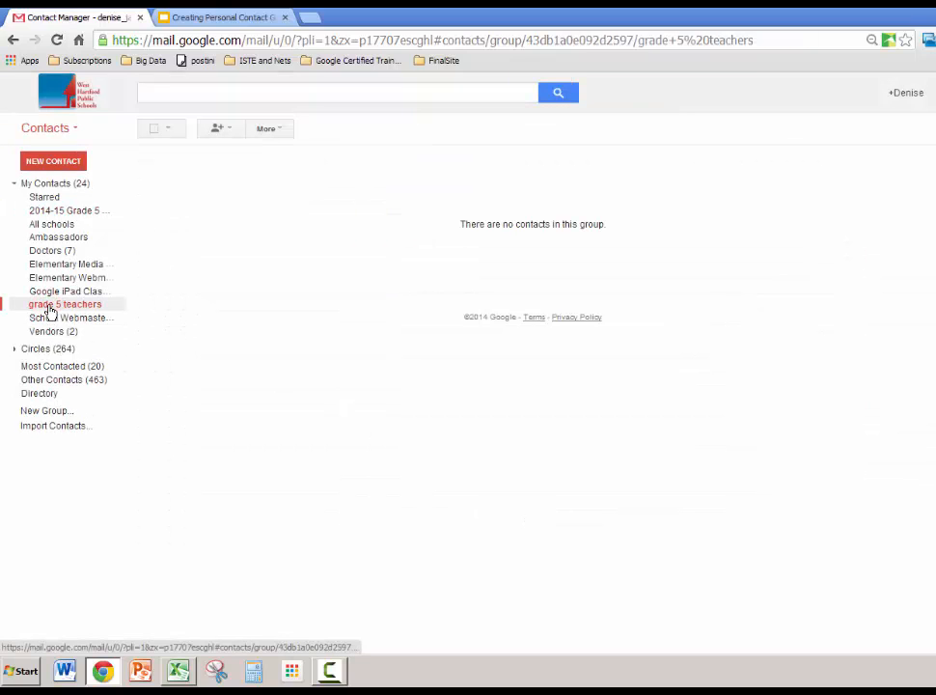
# Try looking up a staff member by partial first name to add to the grade 5 teachers group, and clear the entry
pyautogui.click(221, 128)
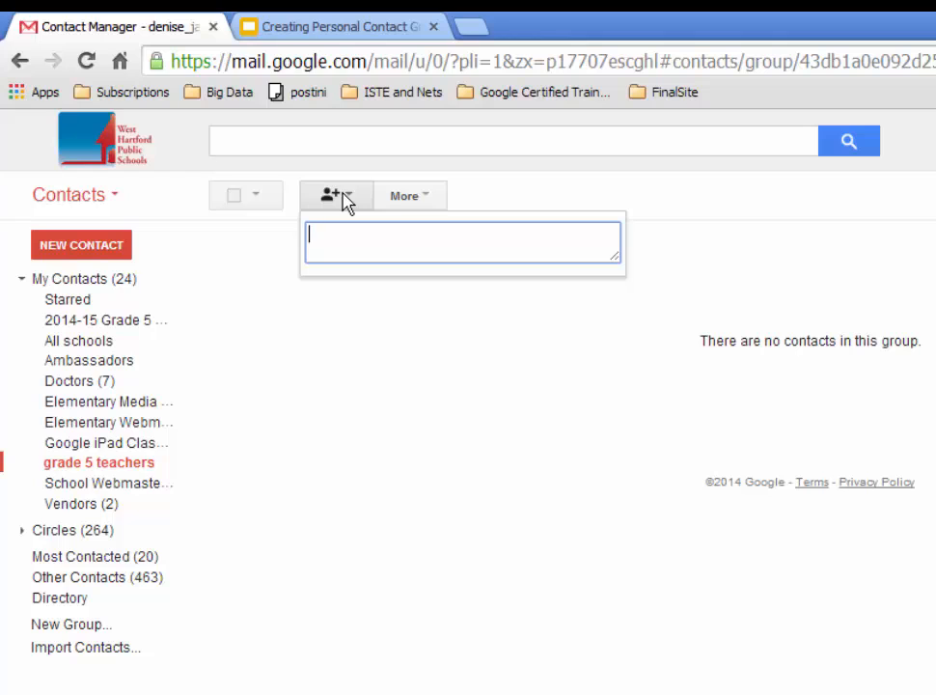
pyautogui.write('lind')
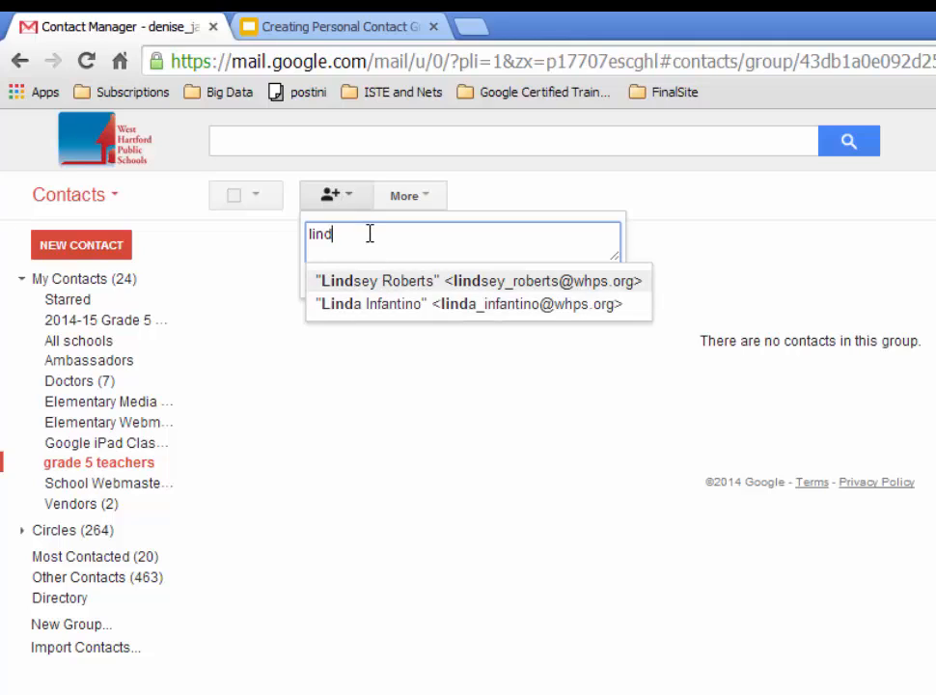
pyautogui.click(370, 234)
pyautogui.press('BackSpace')
pyautogui.press('BackSpace')
pyautogui.press('BackSpace')
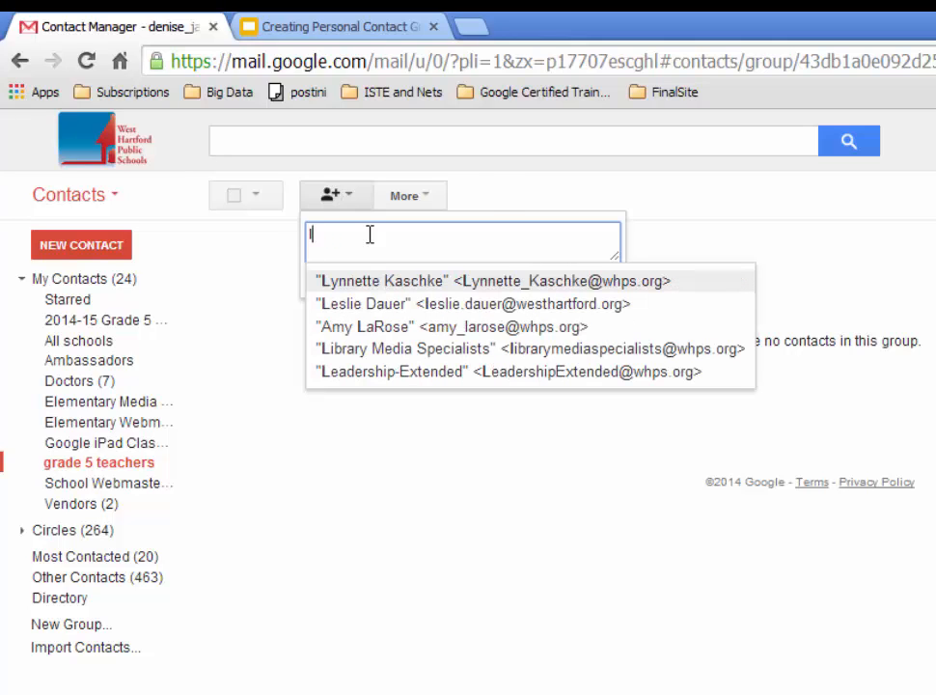
pyautogui.press('BackSpace')
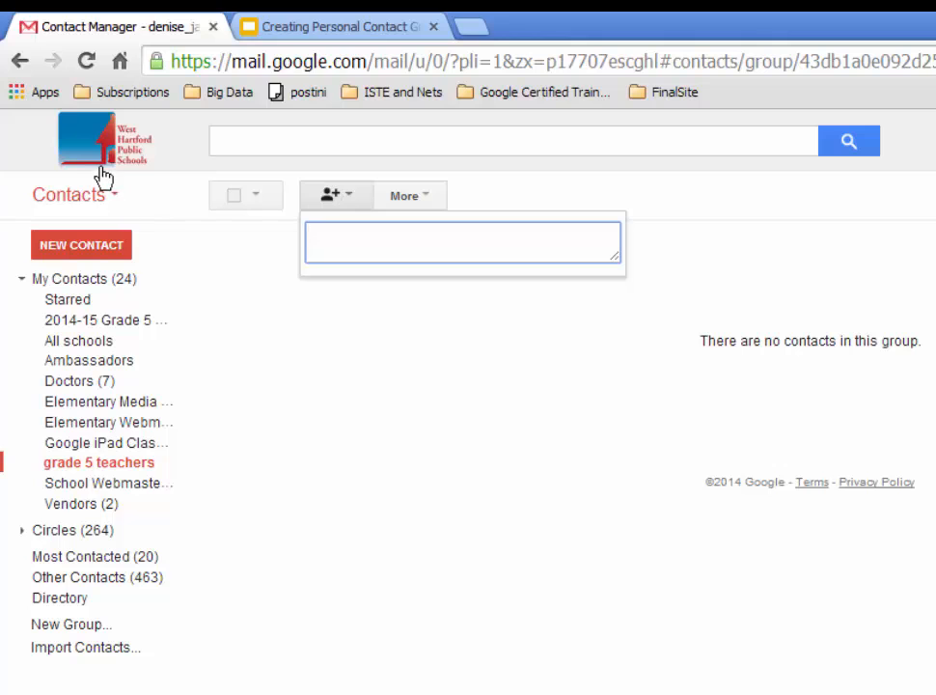
# Start a new message from the inbox and add three staff members from the suggested addresses as To recipients
pyautogui.click(90, 150)
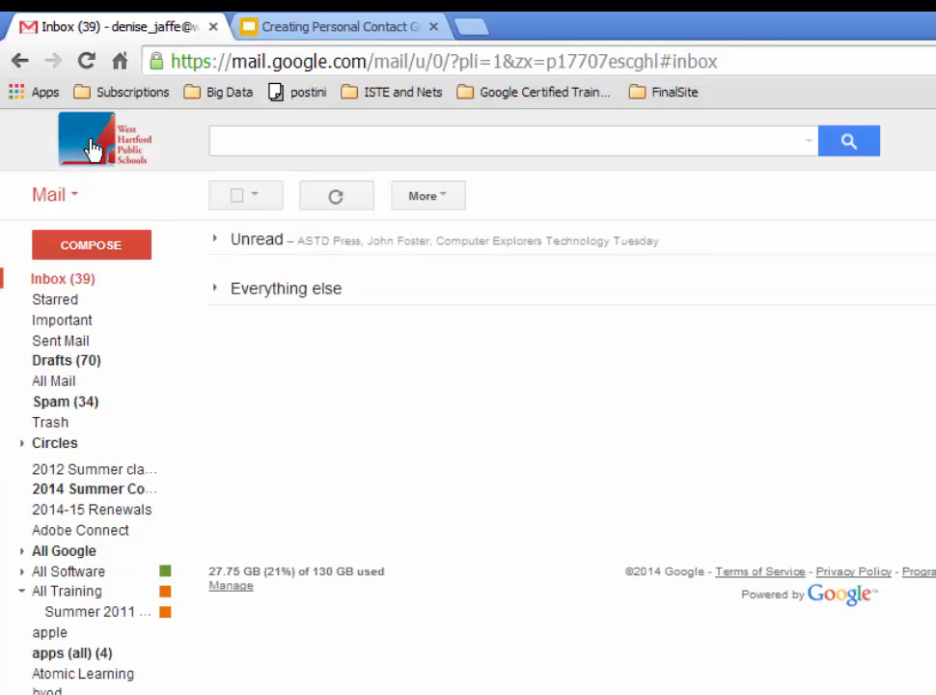
pyautogui.click(92, 248)
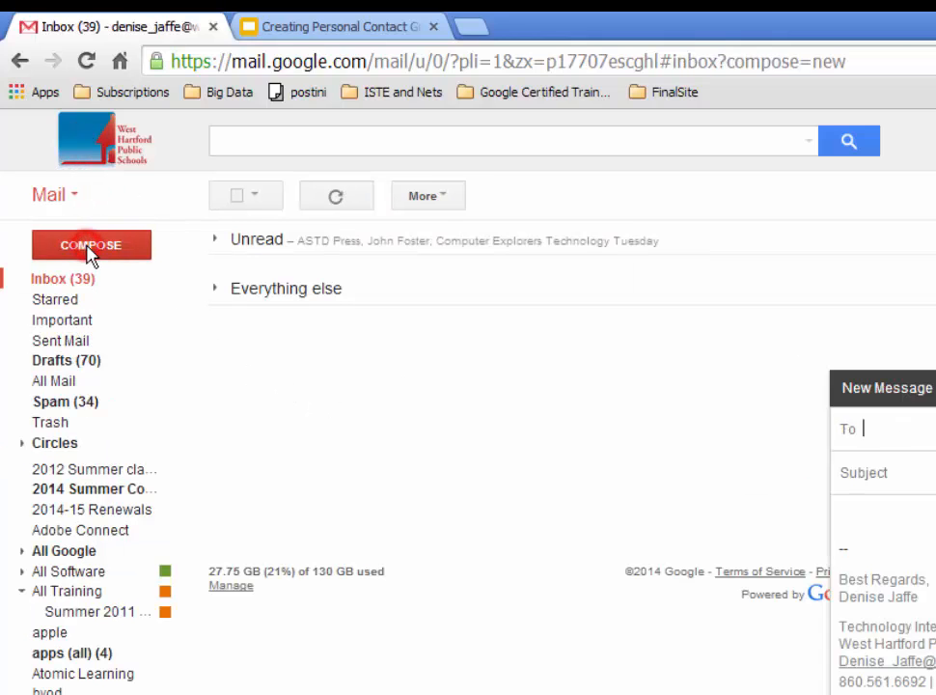
pyautogui.click(411, 147)
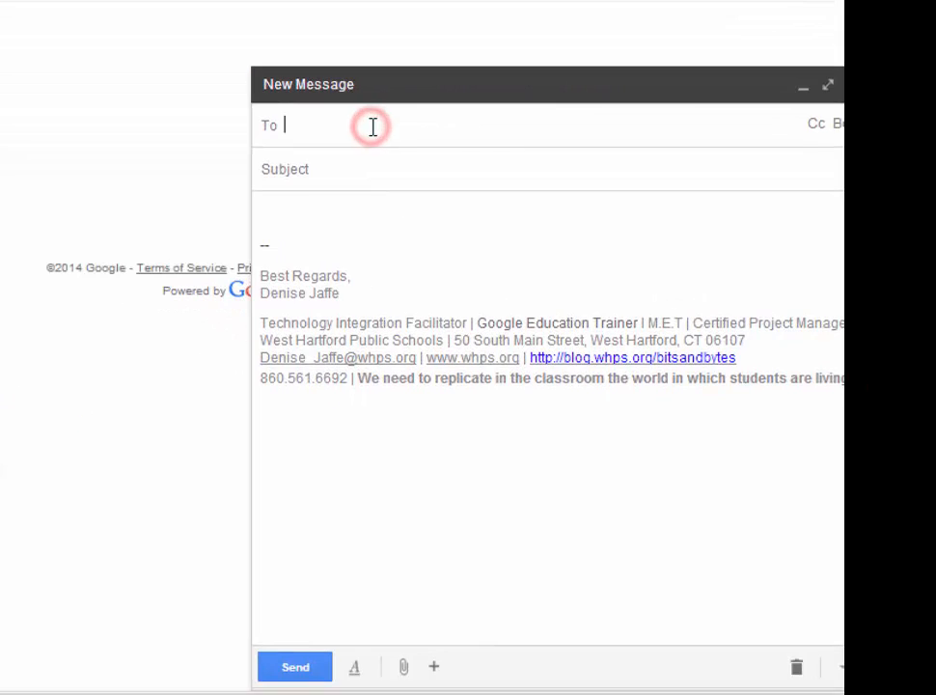
pyautogui.write('lind')
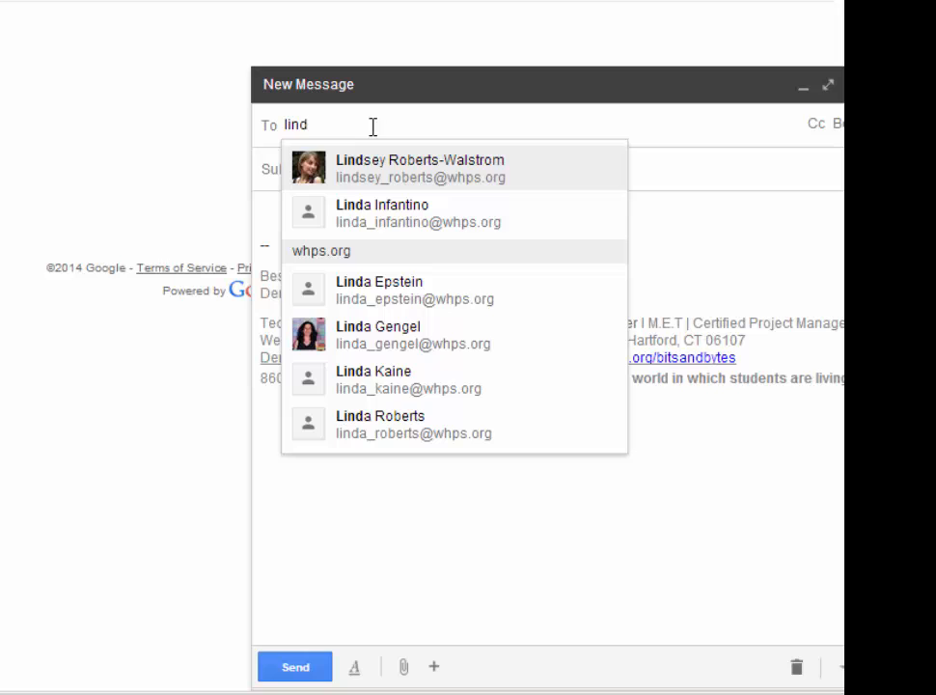
pyautogui.click(409, 290)
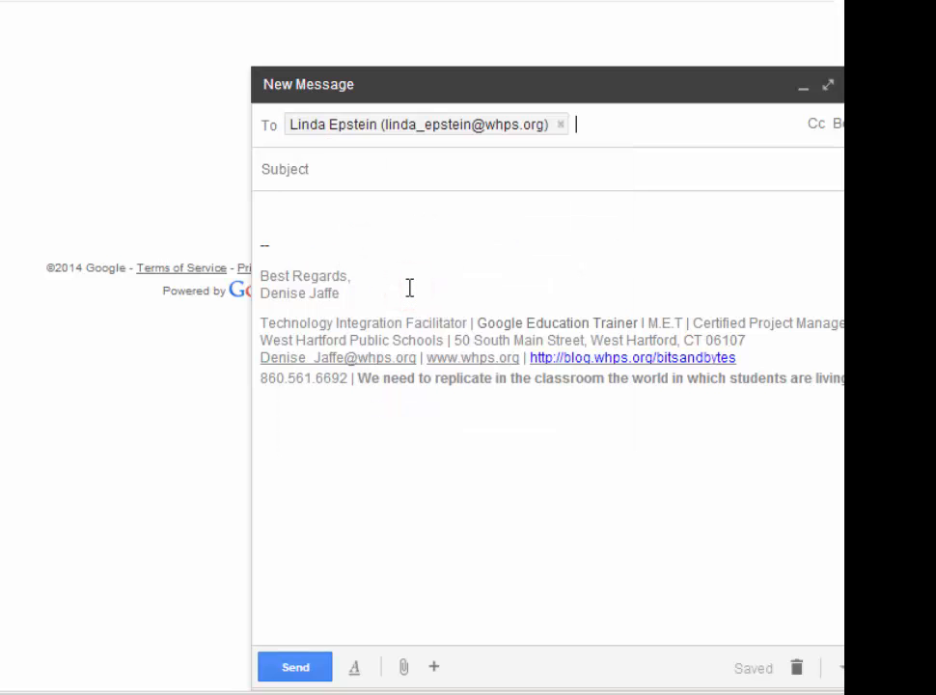
pyautogui.write('gayle')
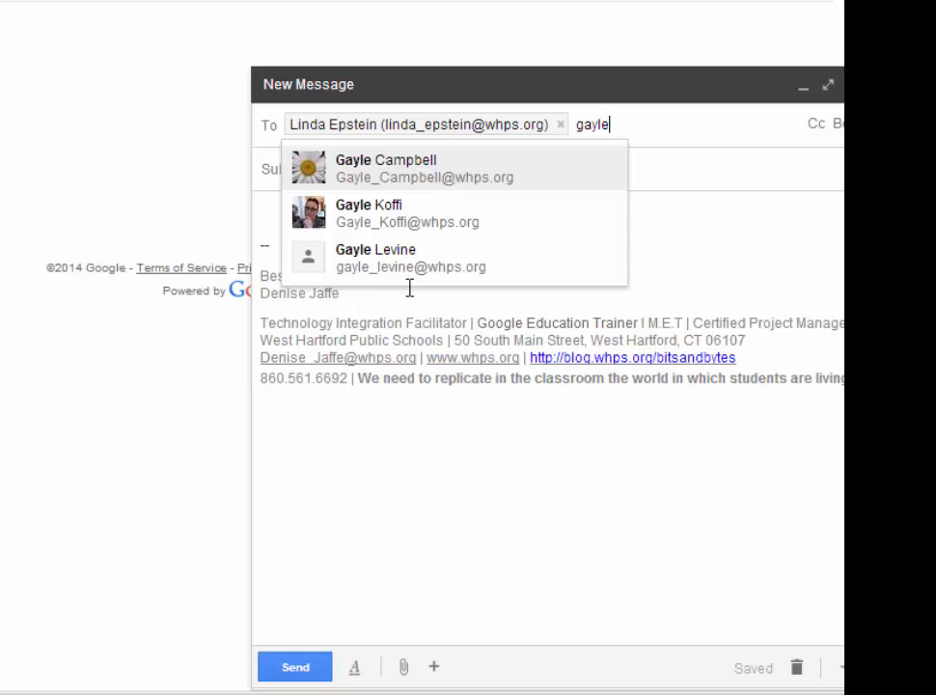
pyautogui.click(410, 171)
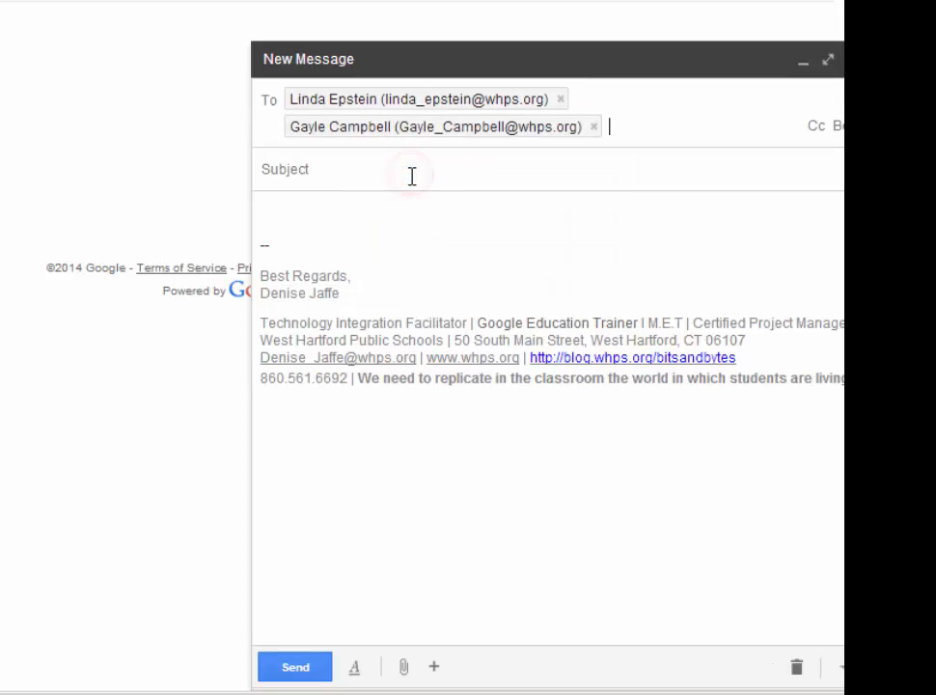
pyautogui.write('tom')
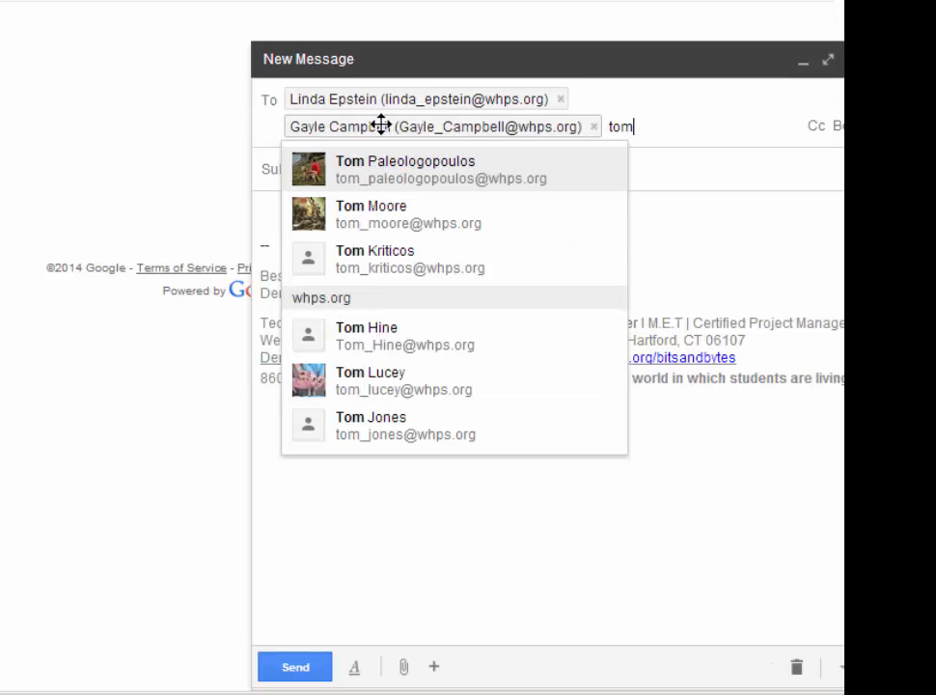
pyautogui.click(384, 266)
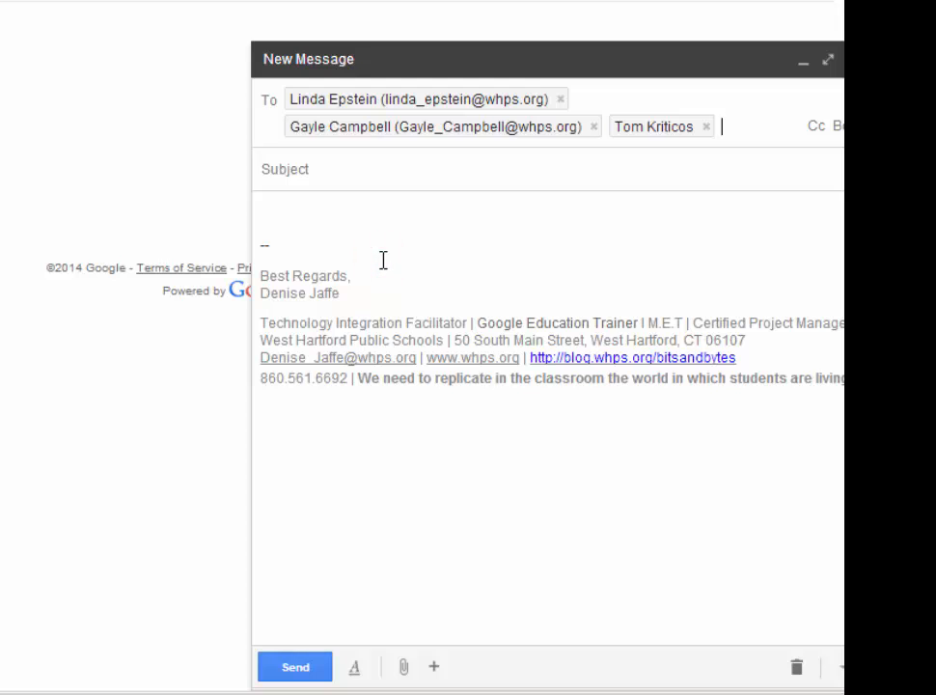
# Select all three To recipients in the new message and copy their addresses
pyautogui.hotkey('ctrl', 'a')
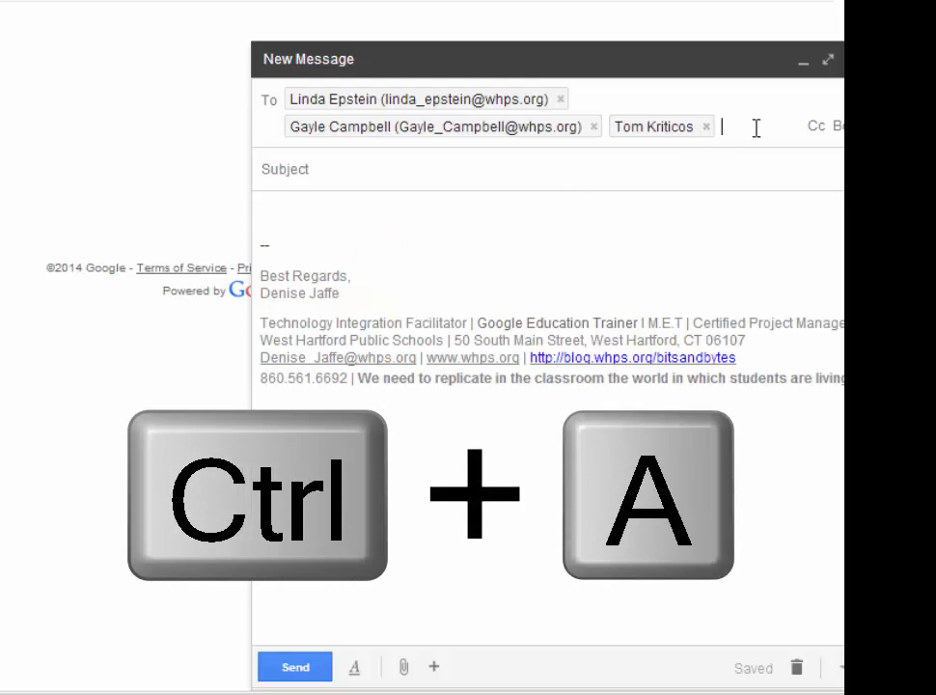
pyautogui.hotkey('ctrl', 'a')
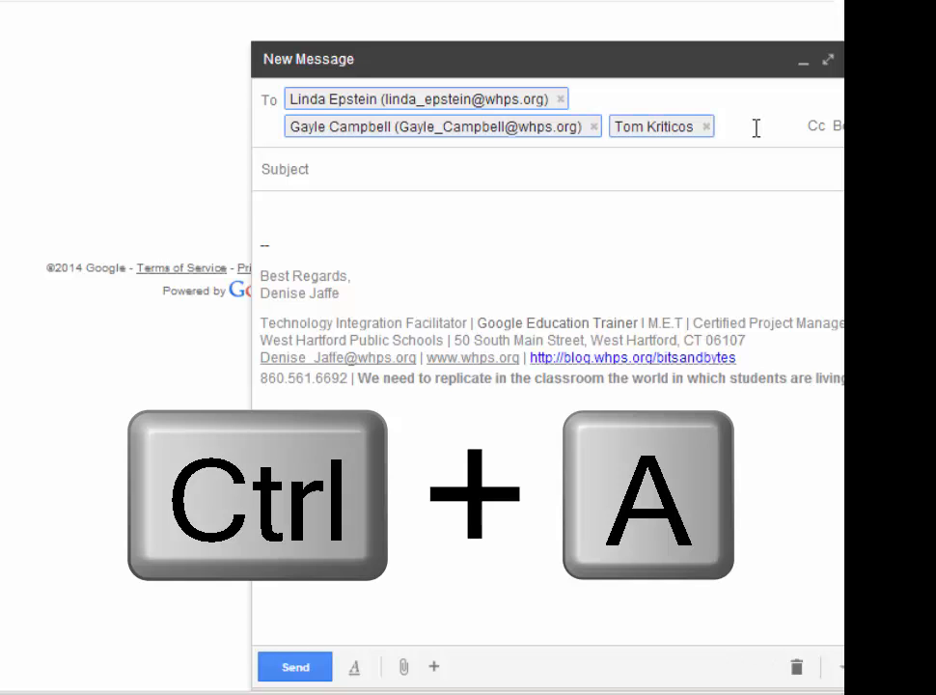
pyautogui.hotkey('ctrl', 'c')
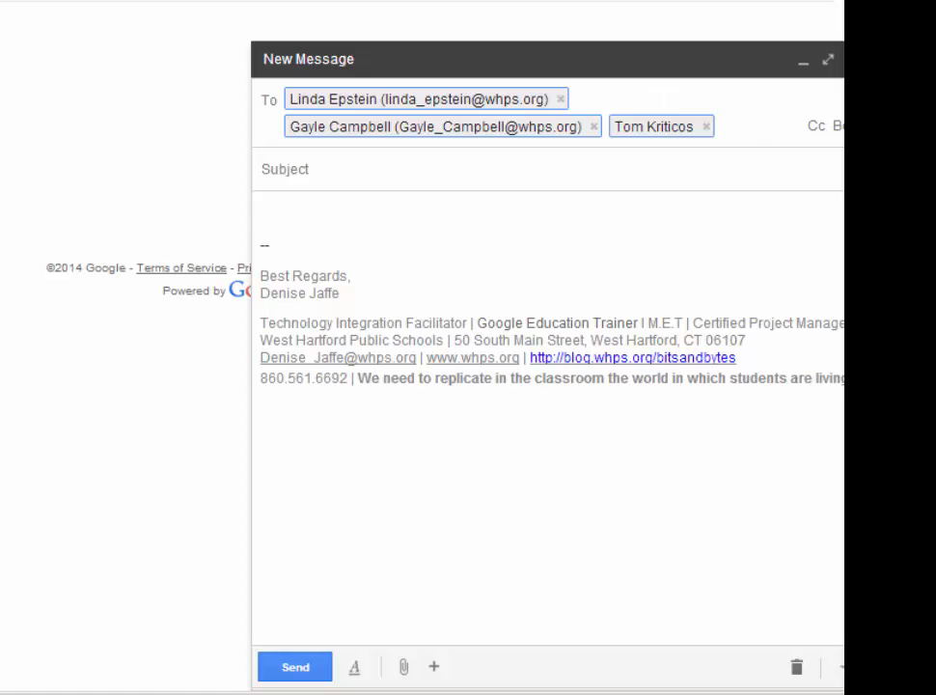
# Open the grade 5 teachers group in Contacts, add the copied addresses to it, and discard the draft message
pyautogui.click(838, 100)
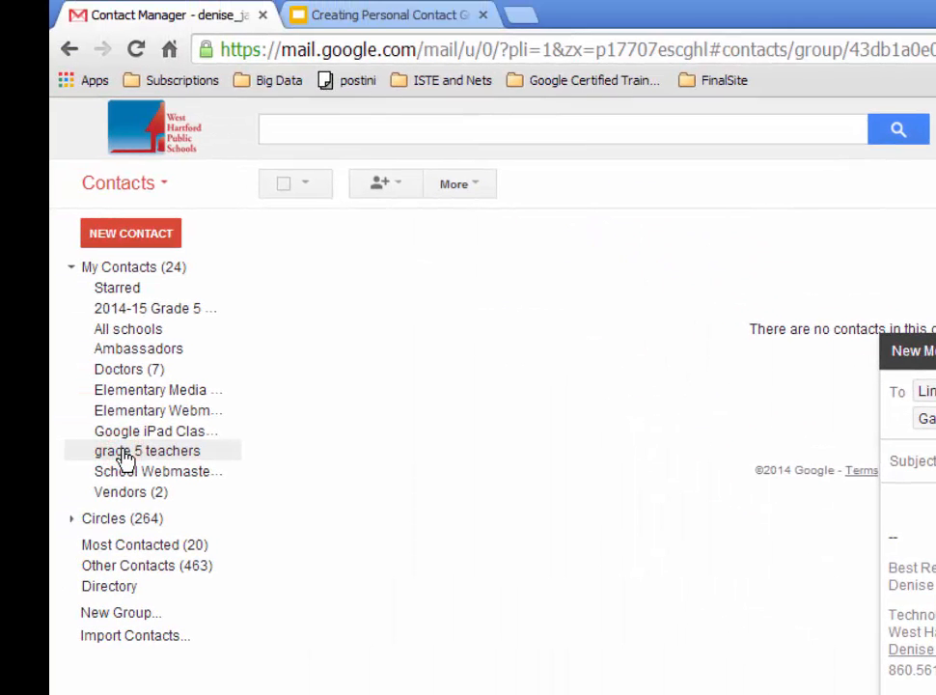
pyautogui.click(124, 451)
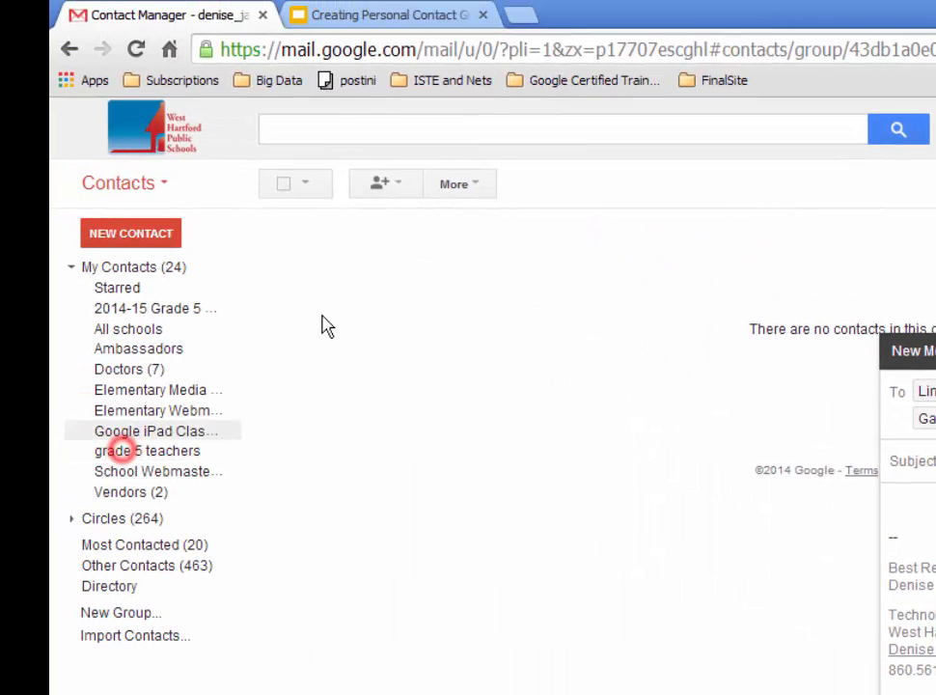
pyautogui.click(386, 185)
pyautogui.hotkey('ctrl', 'v')
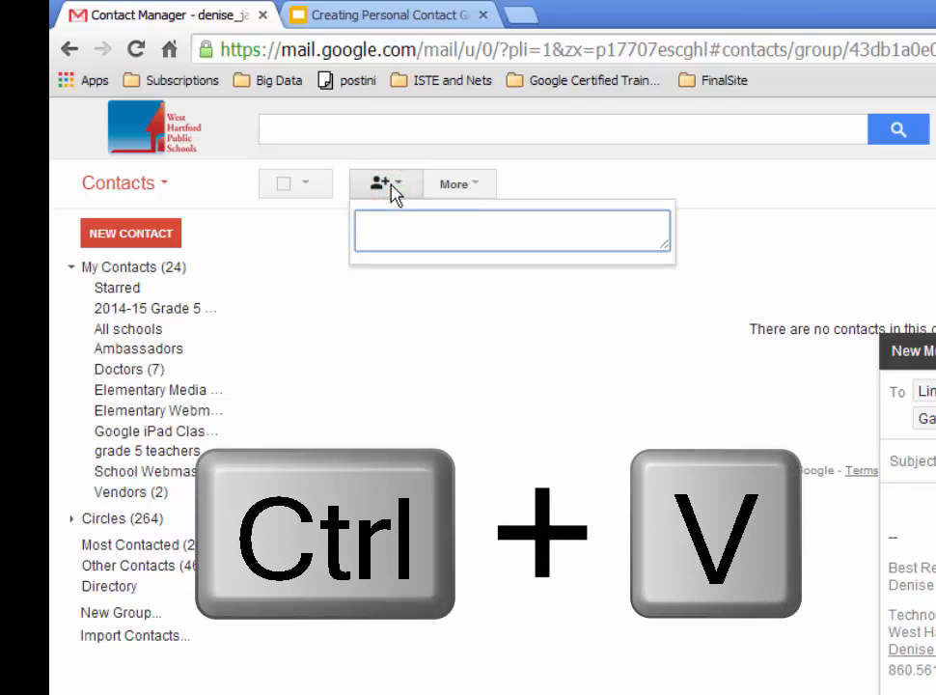
pyautogui.hotkey('ctrl', 'v')
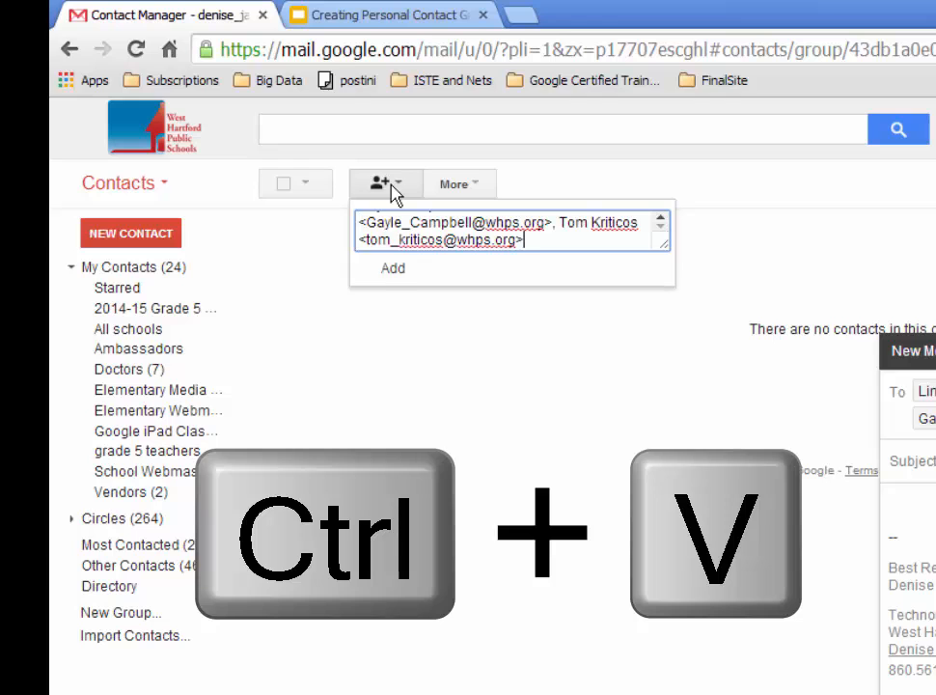
pyautogui.click(395, 276)
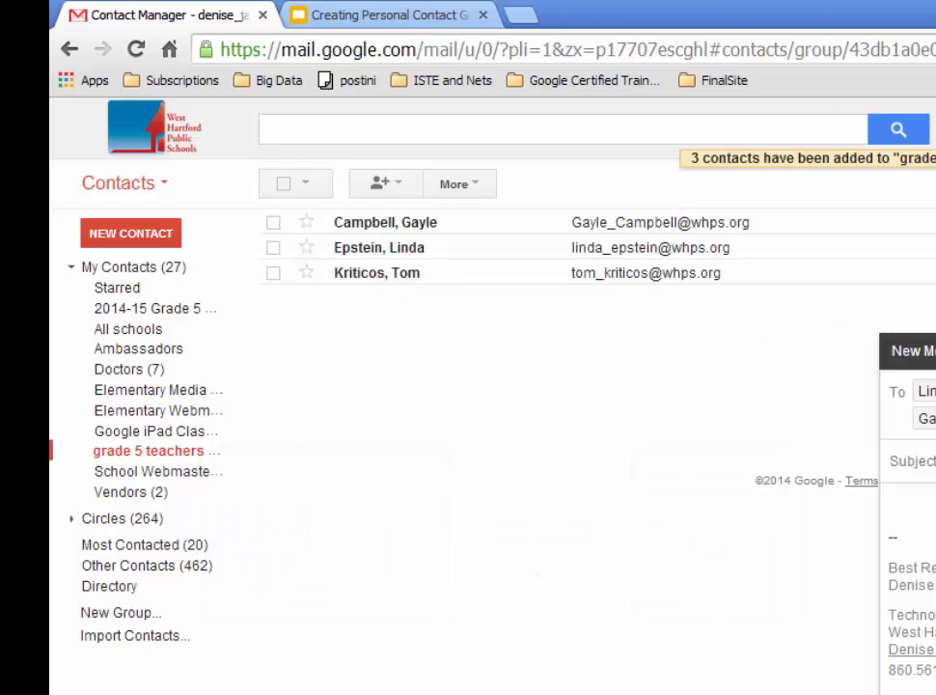
pyautogui.click(935, 692)
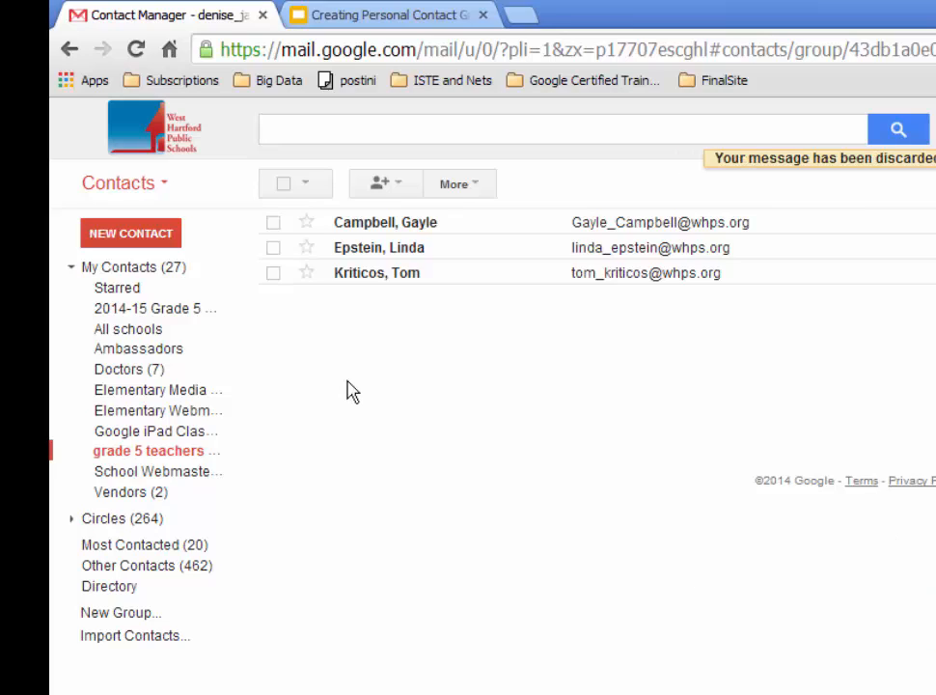